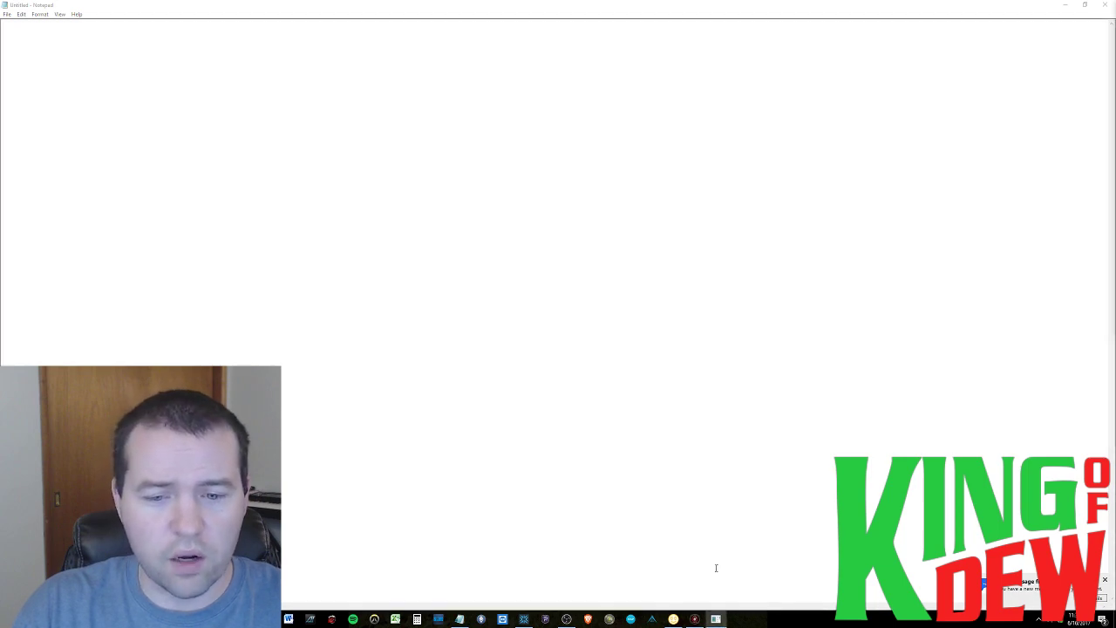
Drag the ethminer mining console from the screen centre toward the upper left.
drag(785, 186, 320, 123)
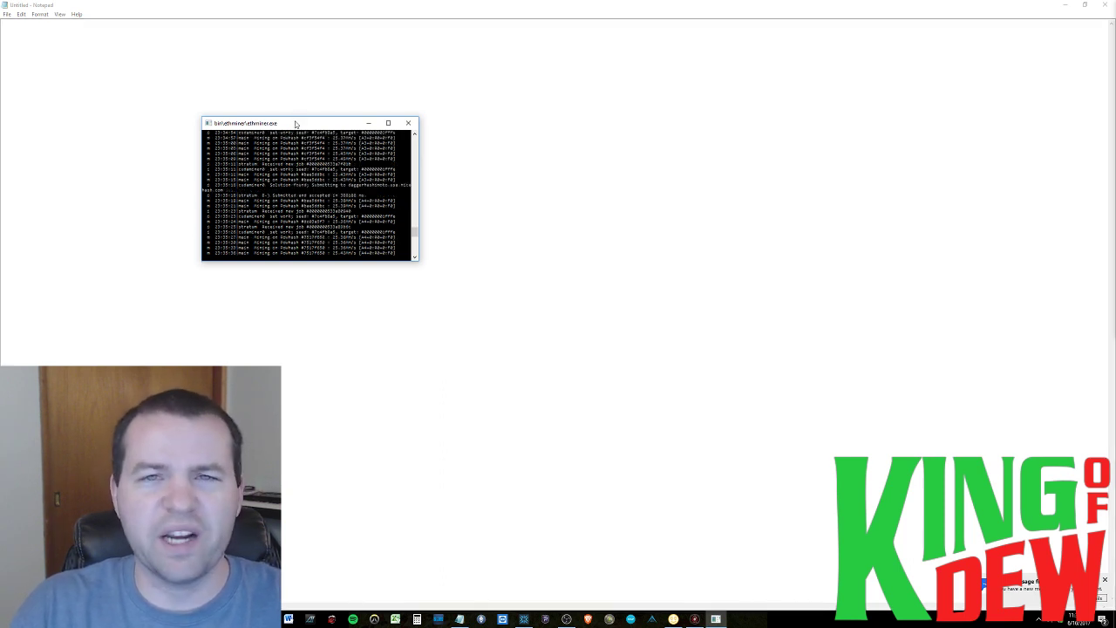
Move the ethminer console window up into the screen's top-left corner.
drag(308, 126, 107, 27)
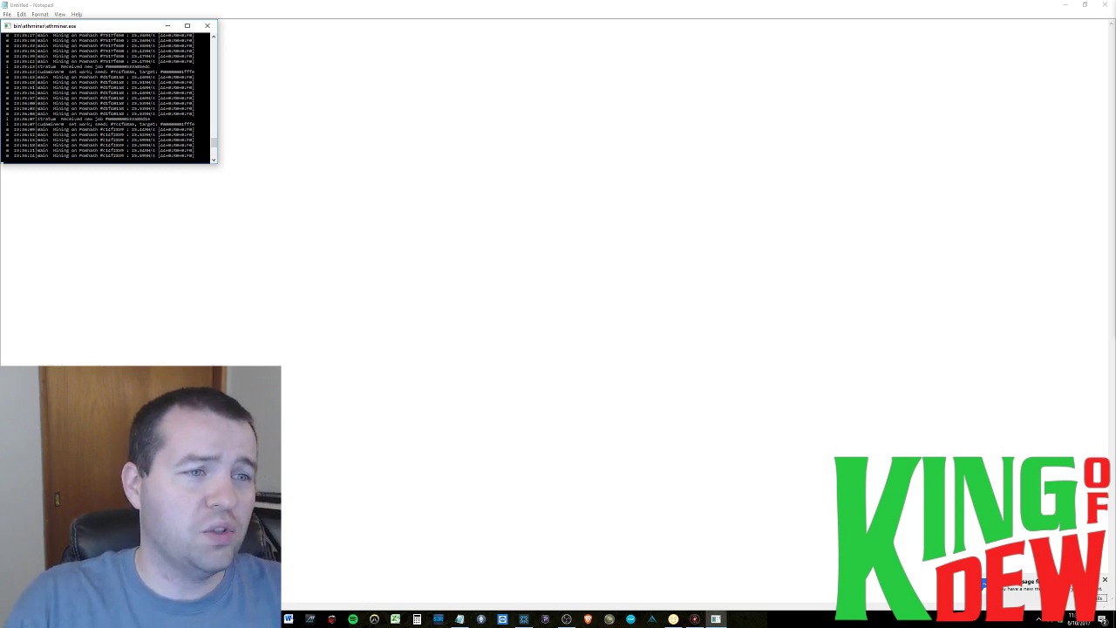
Nudge the ethminer console snugly into the top-left corner while it keeps mining.
drag(84, 28, 521, 106)
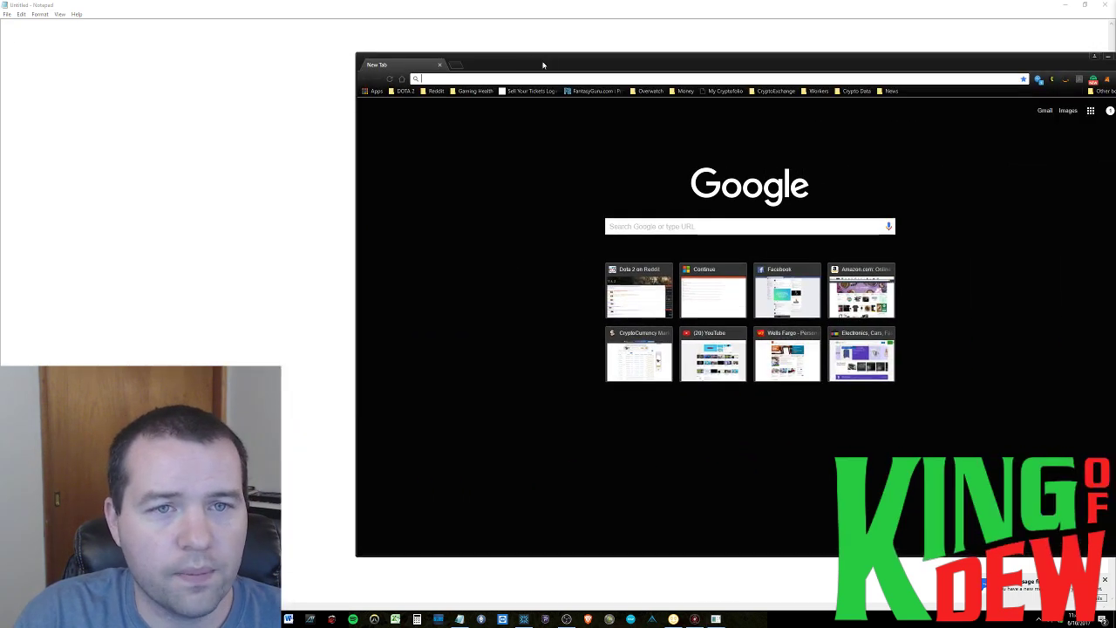
Maximize Chrome, search for 'nicehash' and open the NiceHash website.
double_click(540, 60)
text(nice)
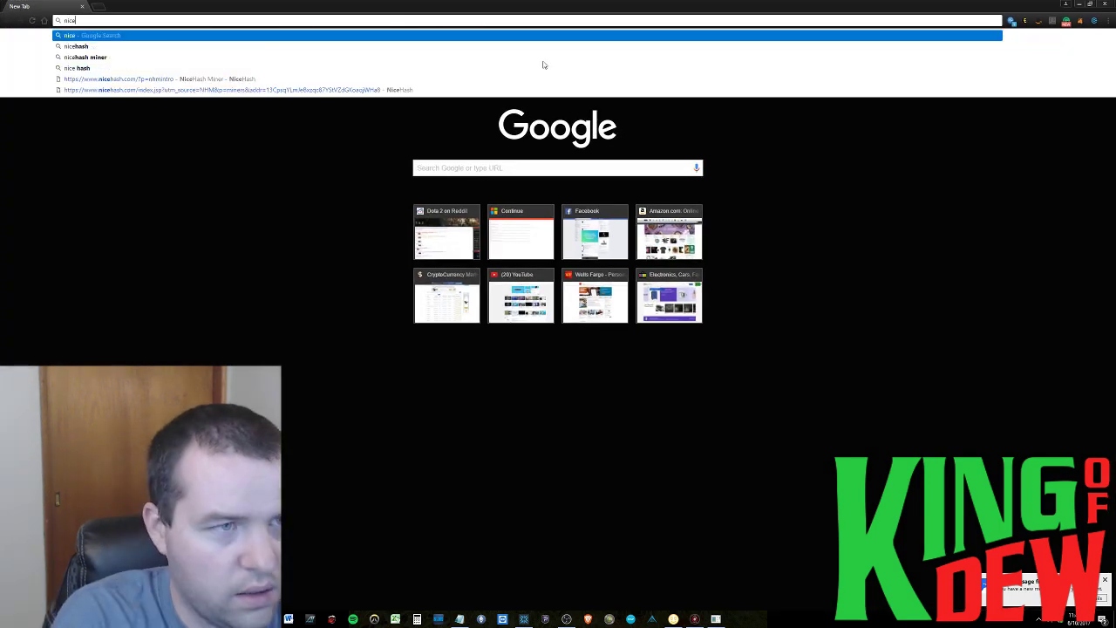
text(hash)
key(Return)
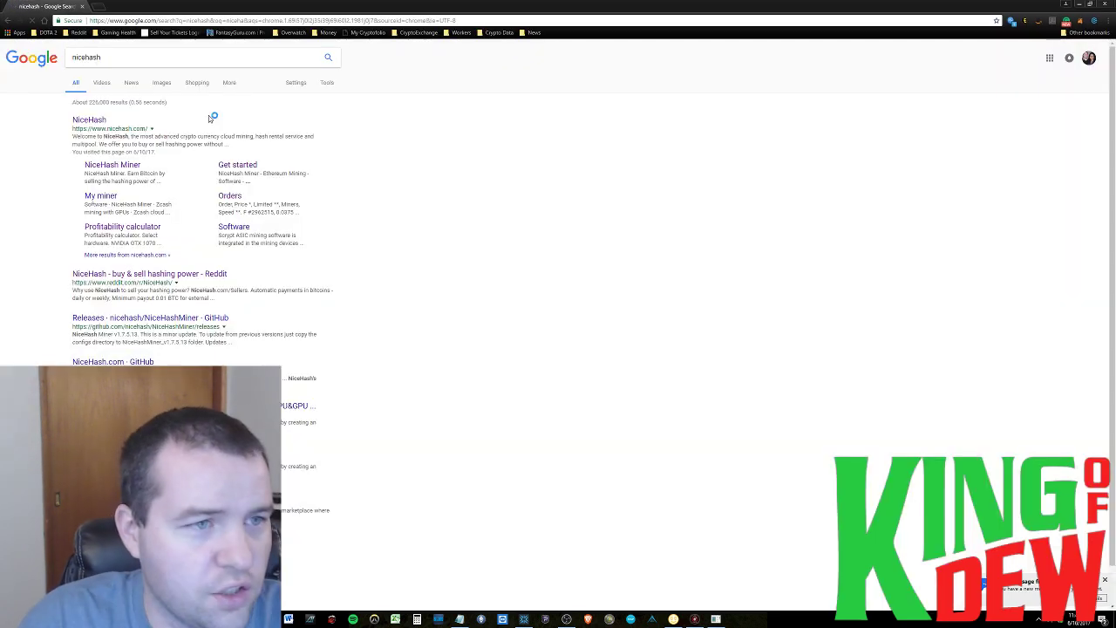
click(89, 120)
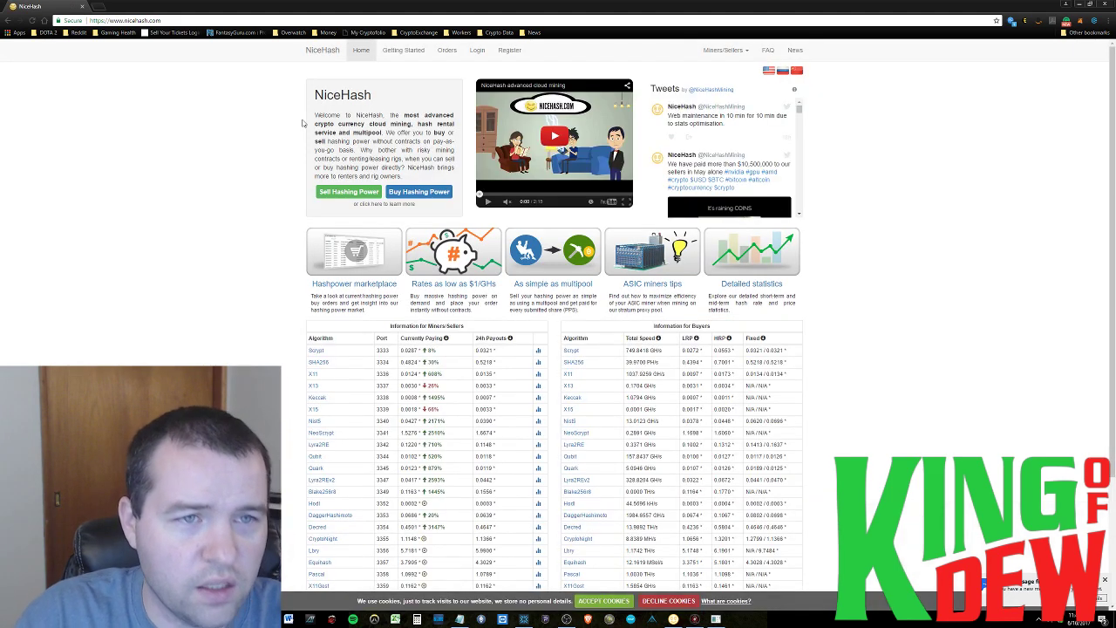
Open NiceHash's Getting Started page and scroll down to the sell-hashing-power section.
click(399, 52)
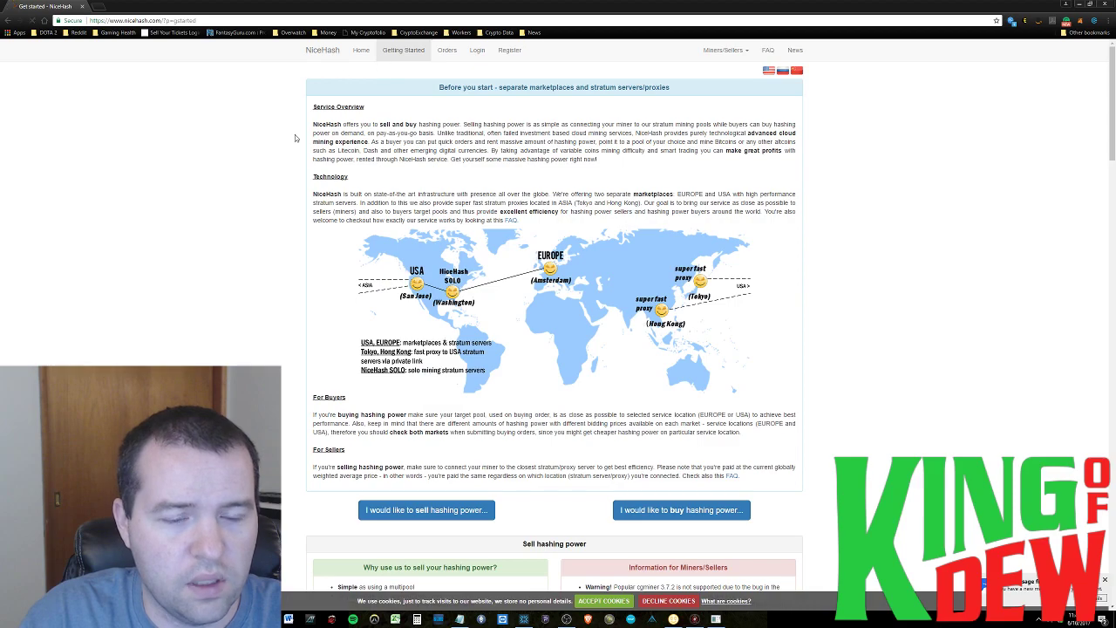
scroll(285, 177, down, 3)
scroll(270, 236, up, 3)
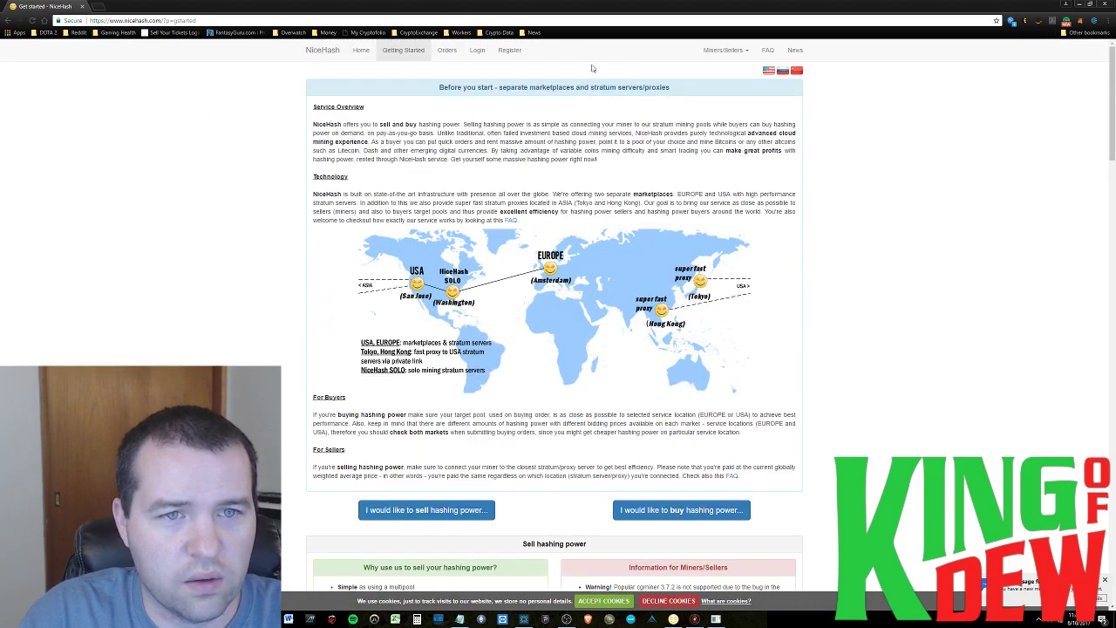
scroll(296, 303, down, 3)
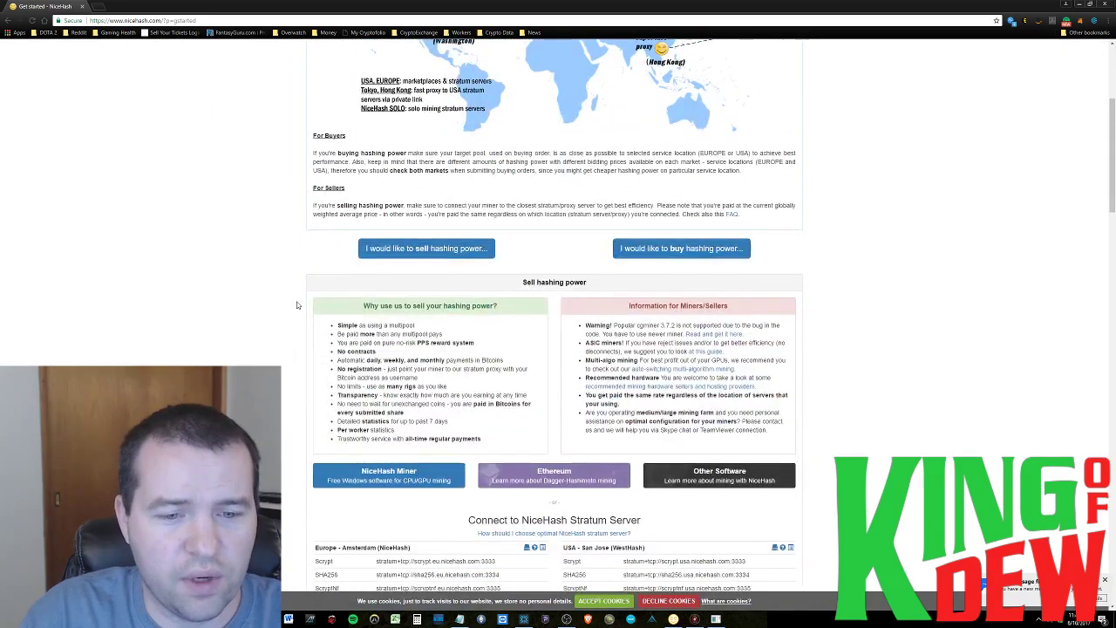
scroll(296, 305, down, 3)
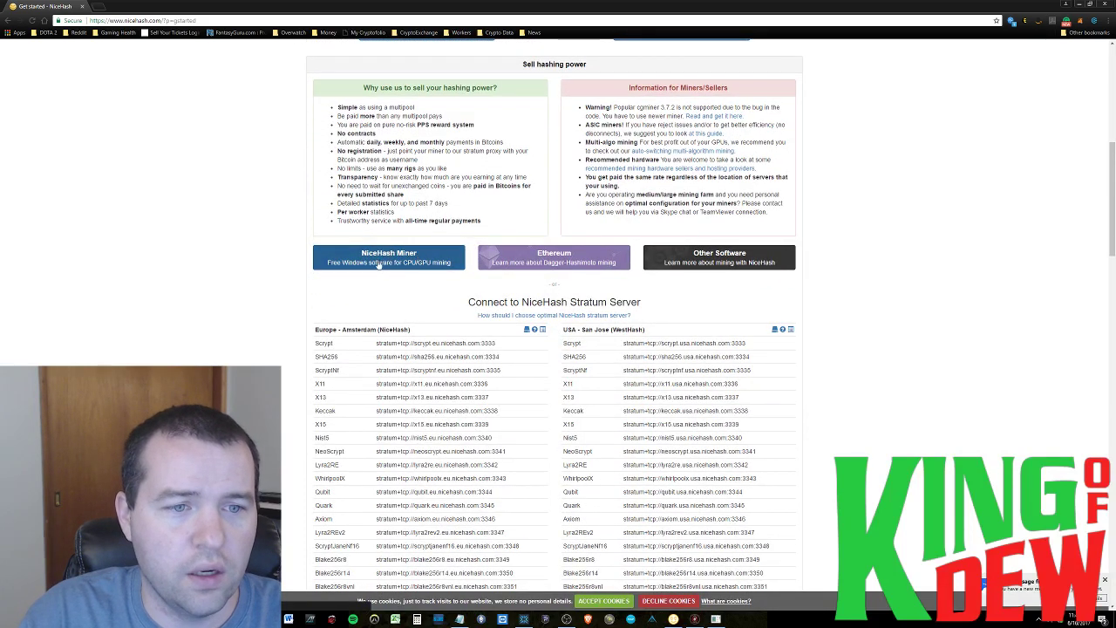
click(394, 264)
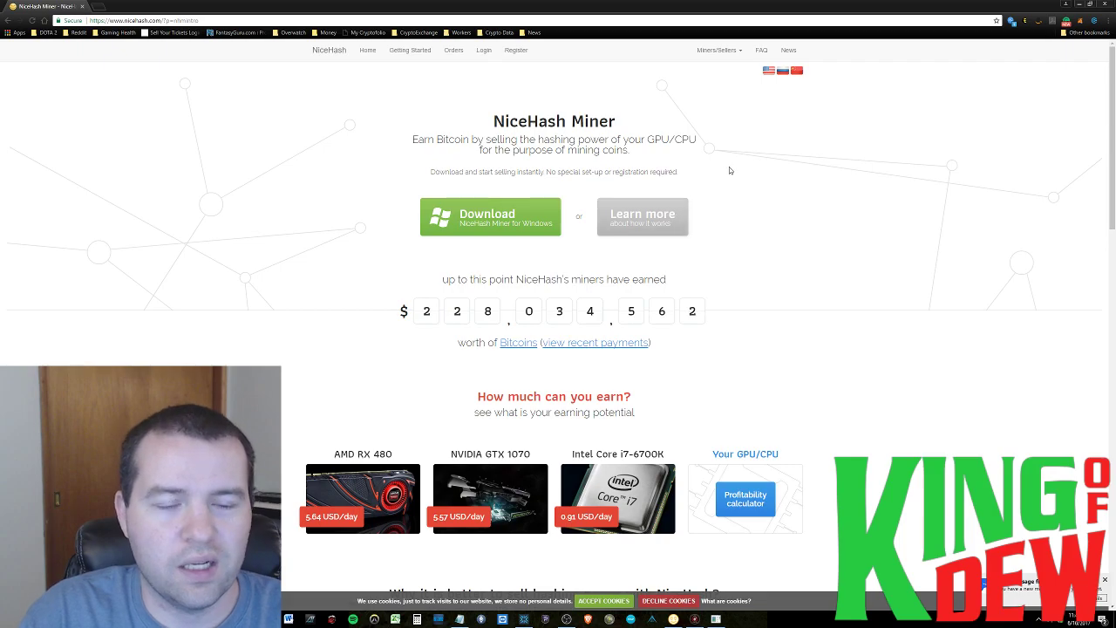
scroll(702, 204, down, 10)
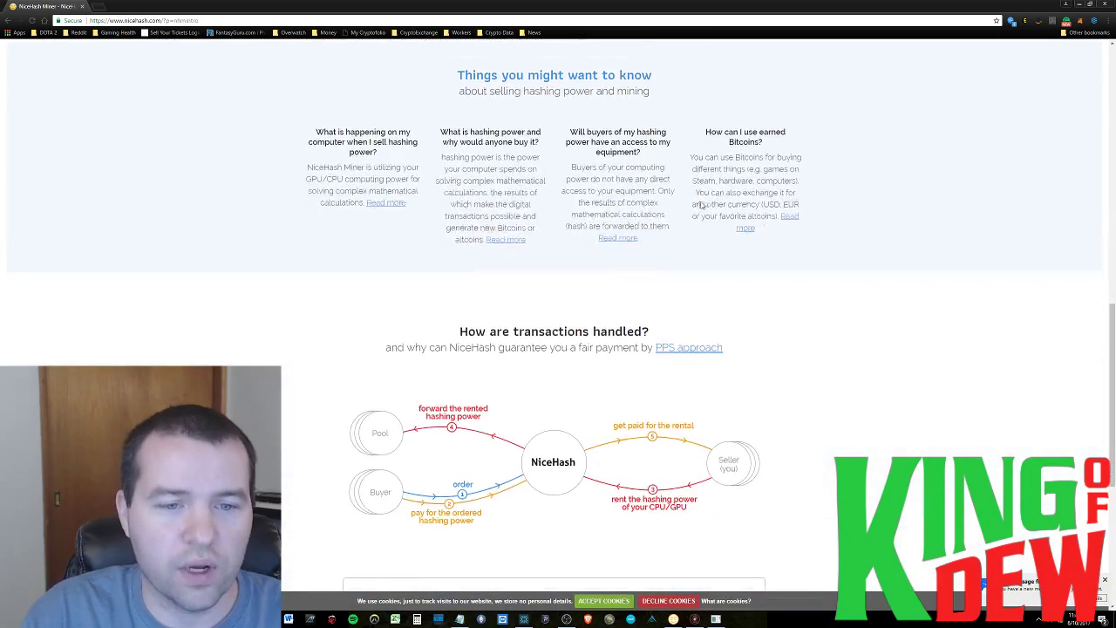
scroll(647, 342, up, 10)
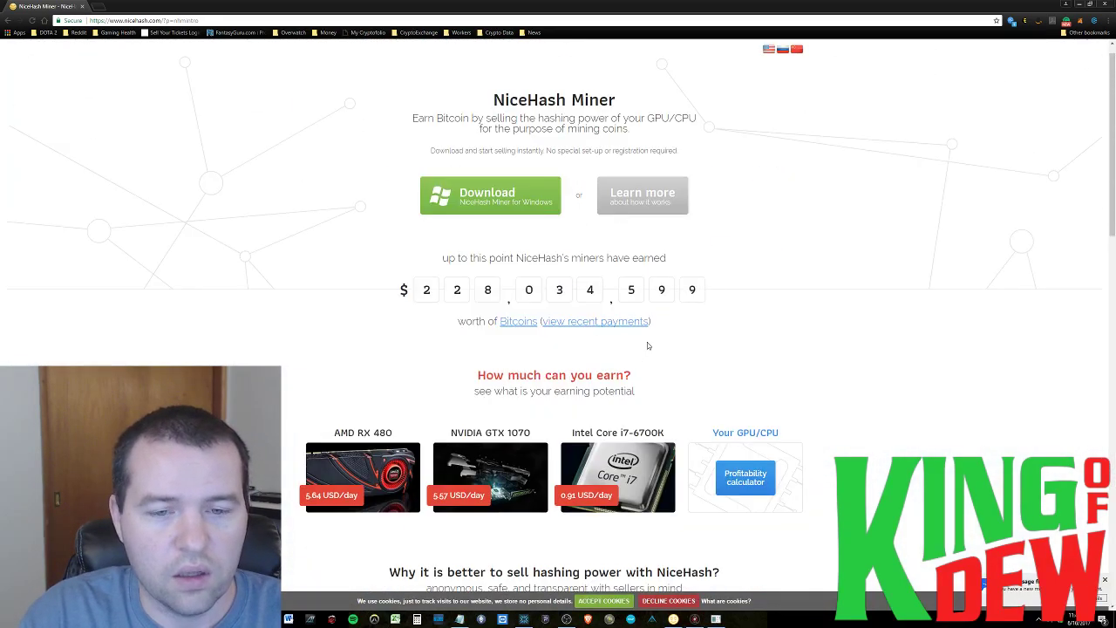
scroll(650, 348, down, 10)
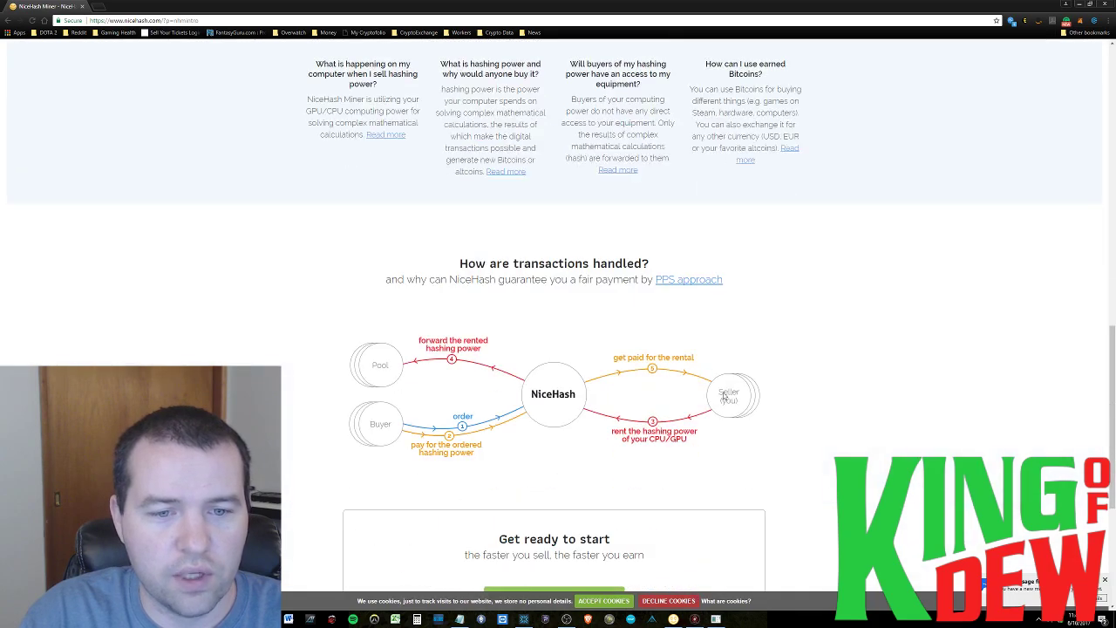
scroll(555, 337, down, 2)
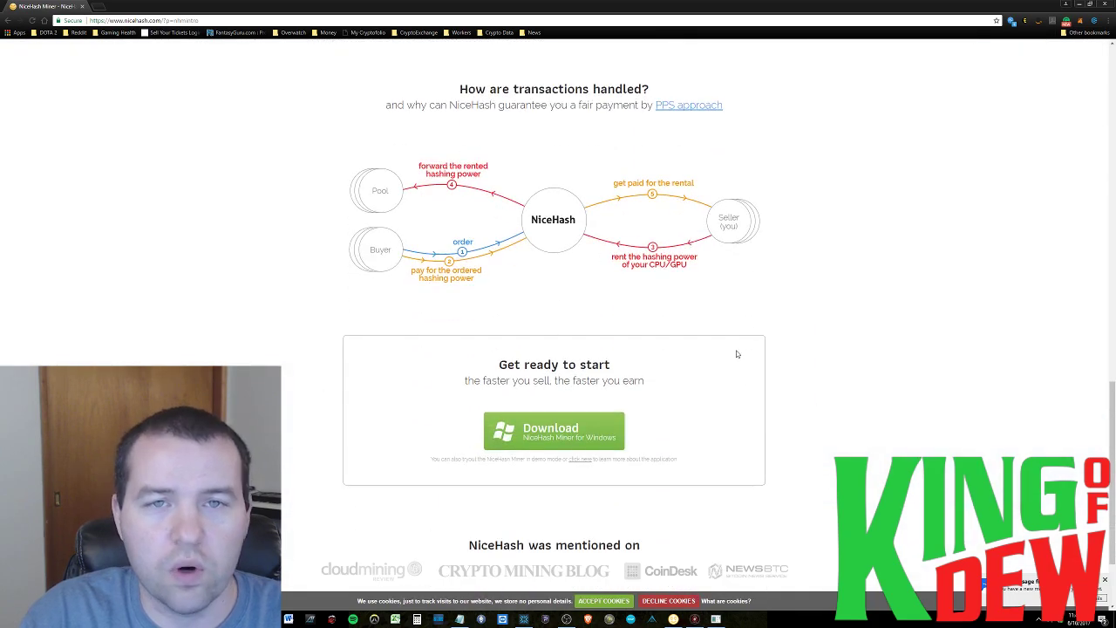
scroll(722, 370, up, 10)
scroll(798, 354, down, 2)
scroll(798, 355, down, 1)
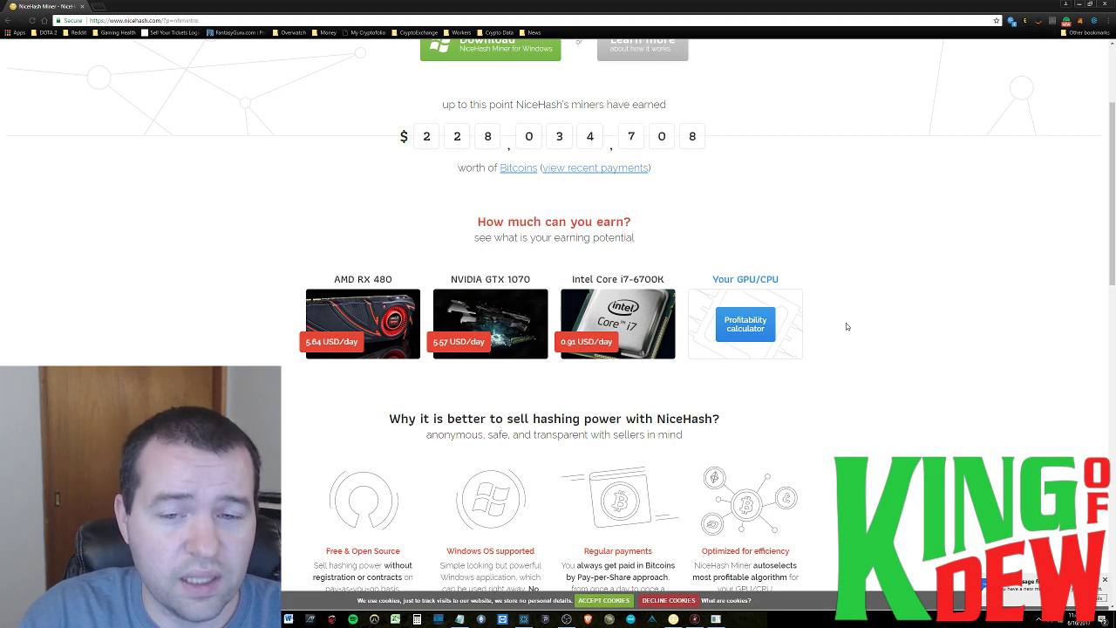
Open the profitability calculator and keep NVIDIA GTX 1070 as the selected hardware.
click(746, 323)
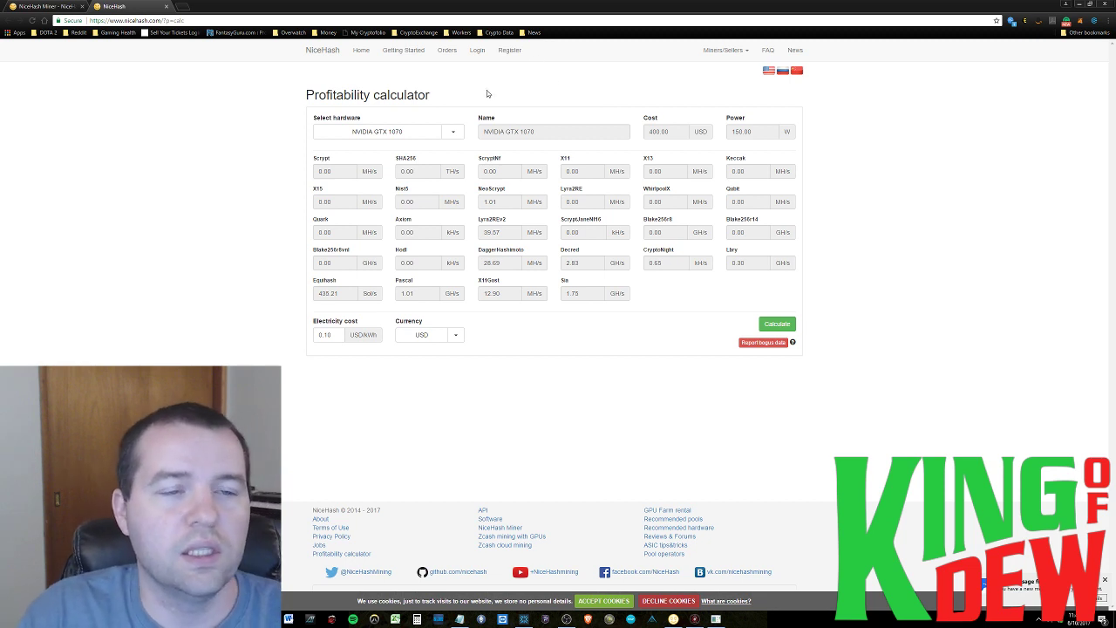
click(459, 134)
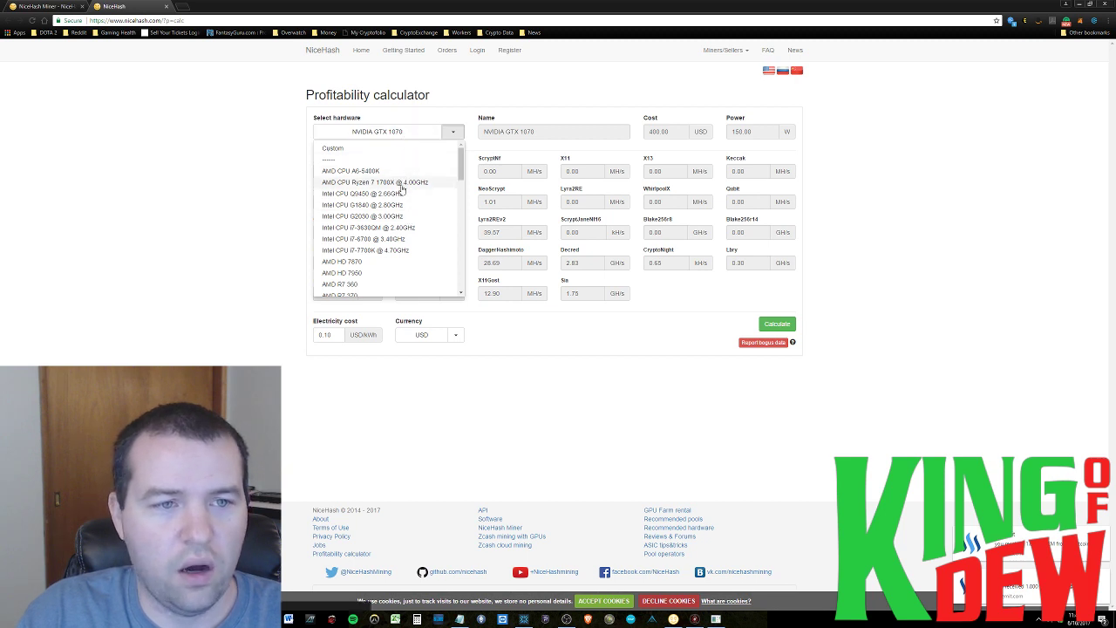
scroll(402, 190, down, 5)
scroll(401, 188, down, 6)
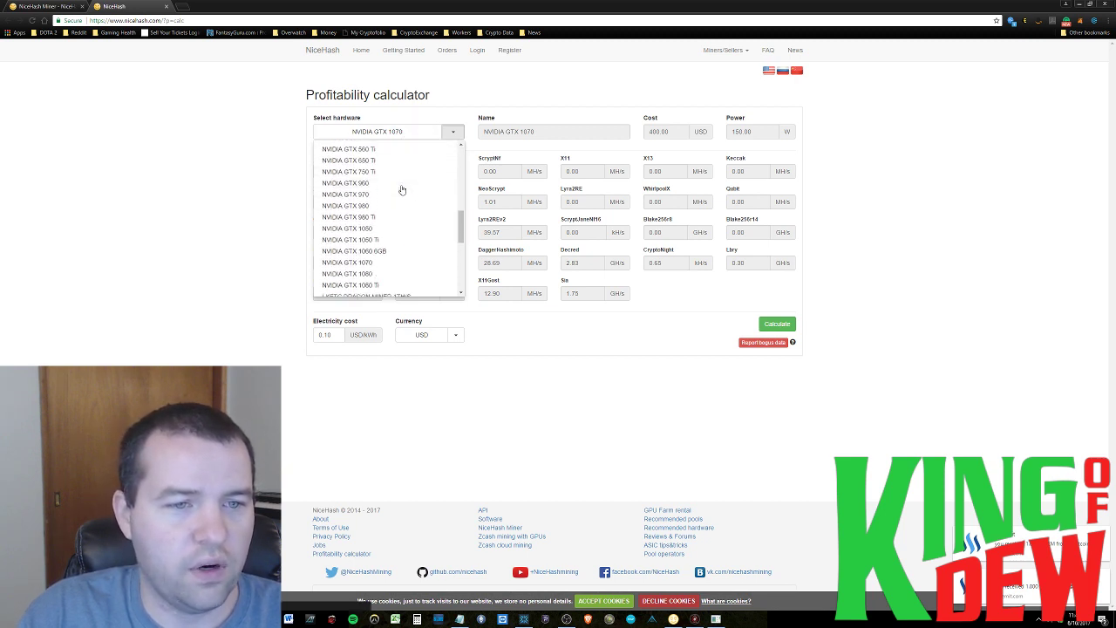
scroll(460, 246, down, 4)
scroll(455, 239, up, 3)
scroll(455, 239, up, 12)
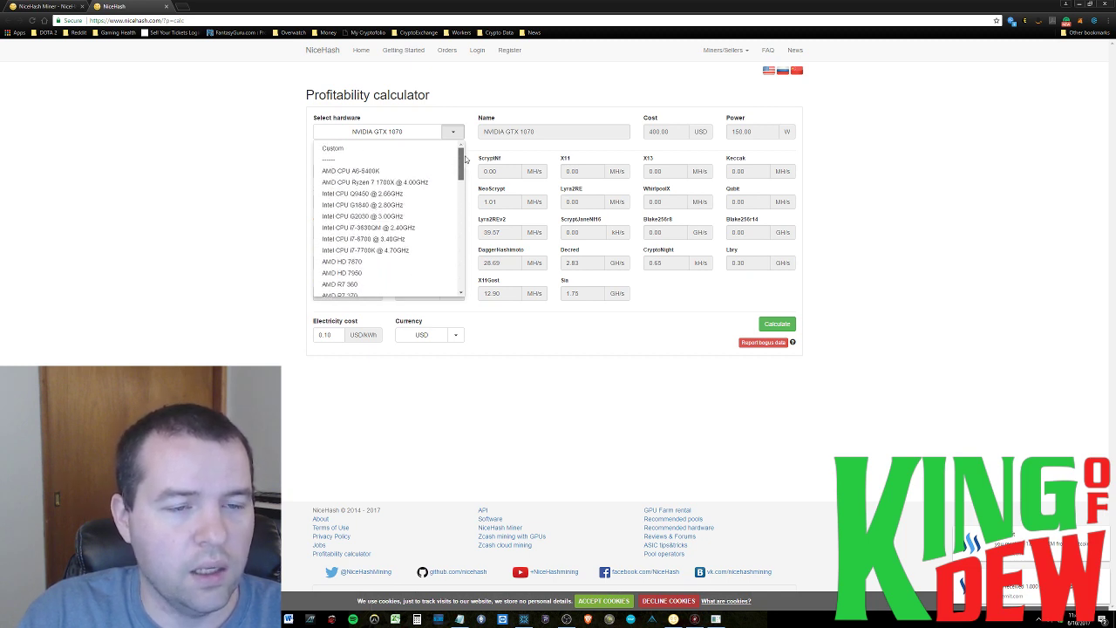
click(226, 154)
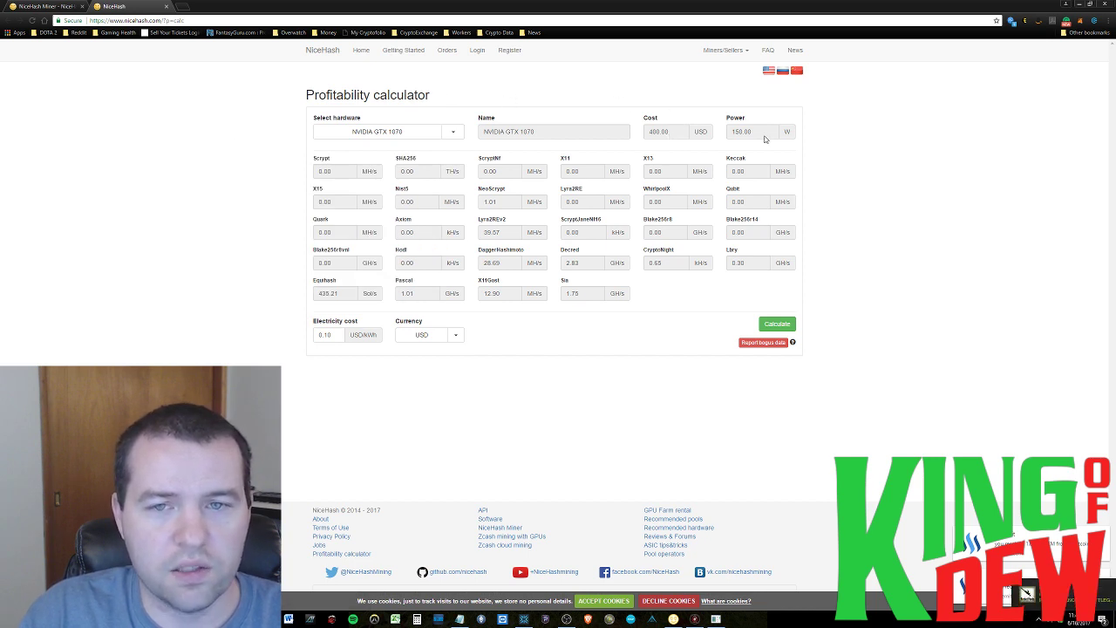
Lower the electricity cost from 0.10 to 0.08 USD/kWh.
click(339, 335)
click(336, 337)
click(336, 338)
click(293, 369)
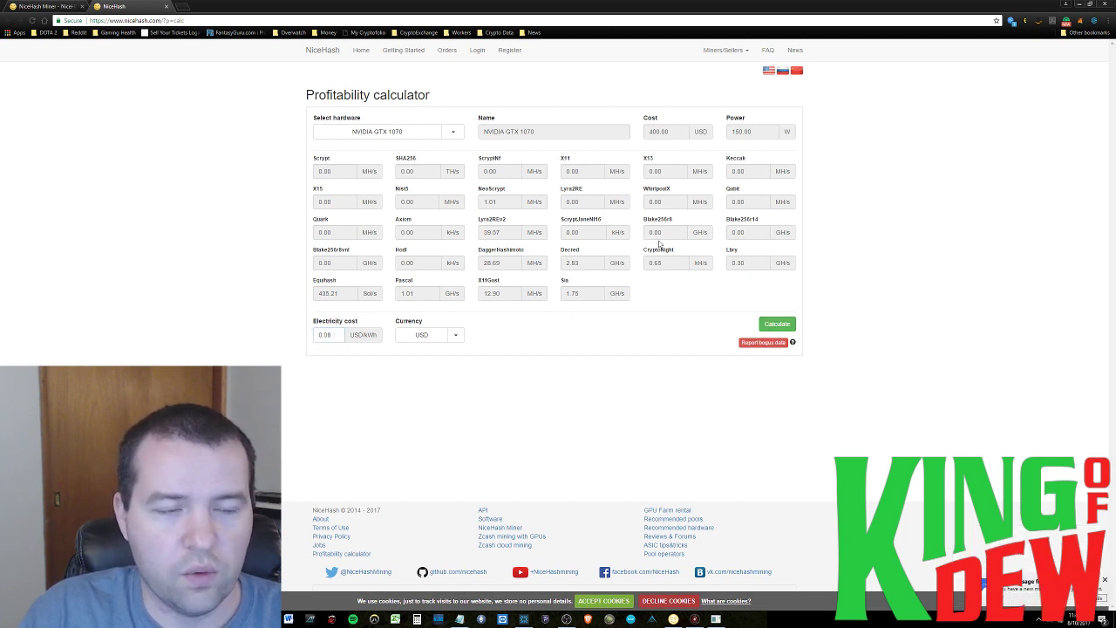
click(777, 323)
scroll(584, 338, down, 3)
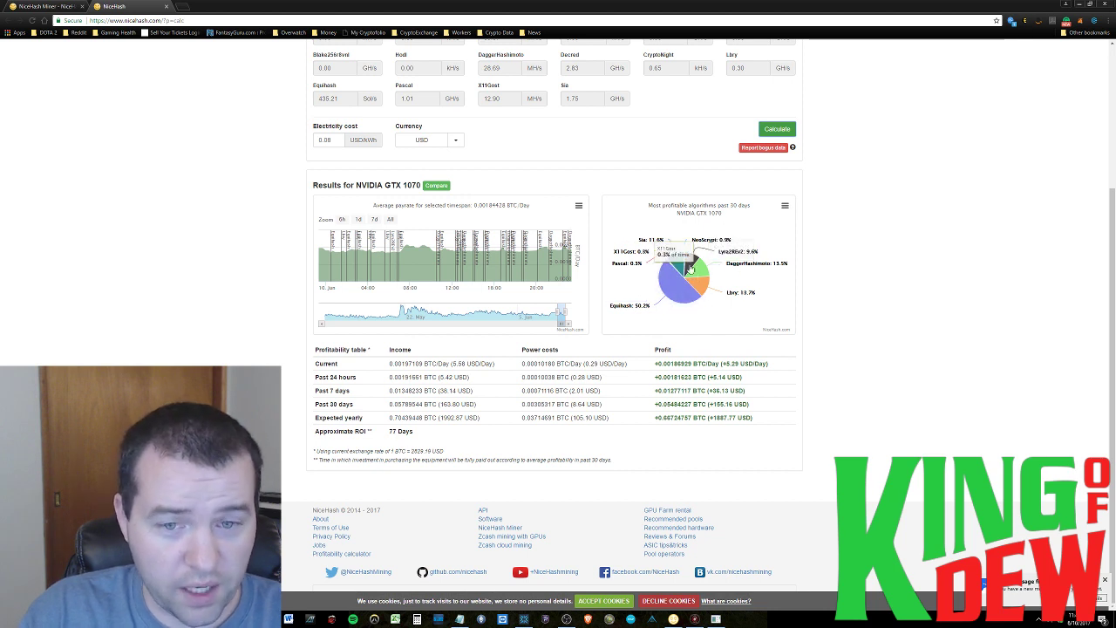
drag(392, 363, 497, 365)
click(505, 367)
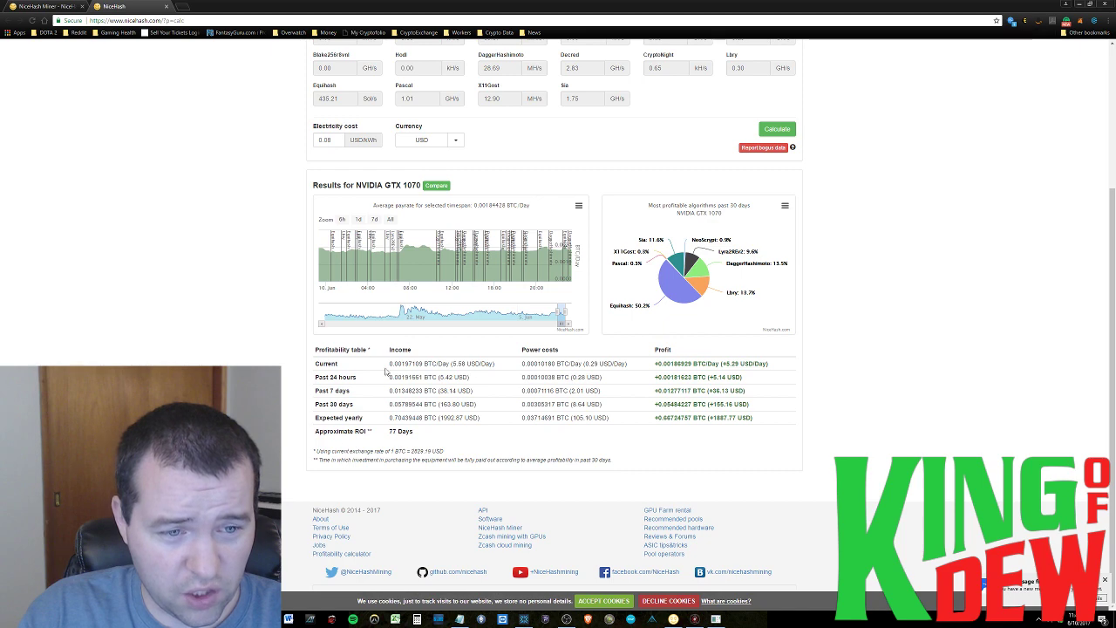
scroll(219, 327, up, 3)
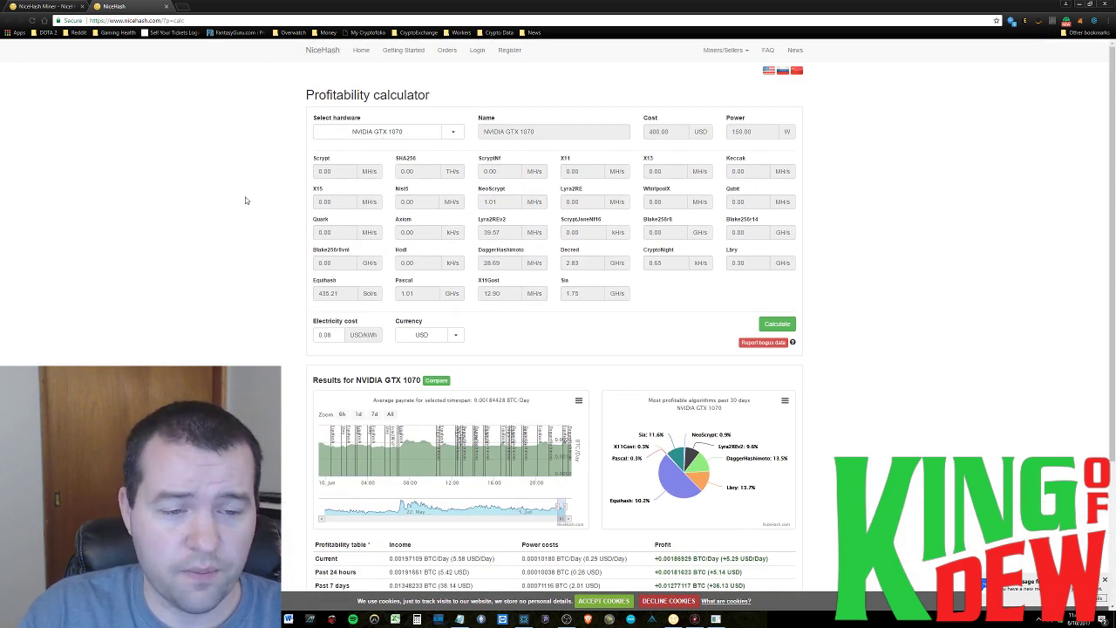
scroll(245, 210, down, 2)
scroll(249, 222, down, 1)
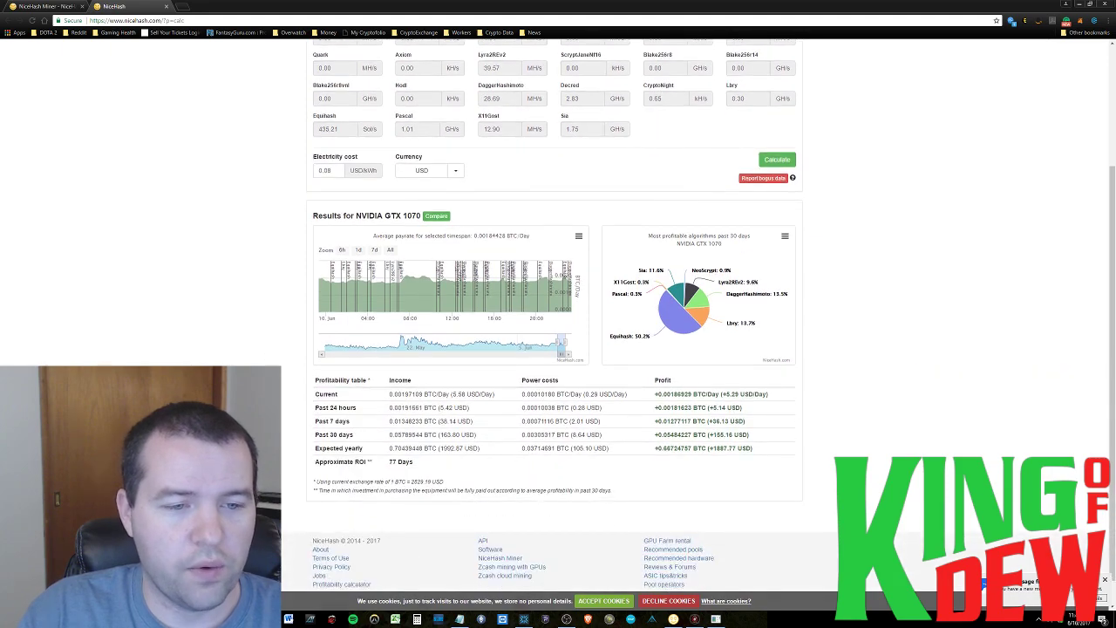
scroll(711, 316, up, 2)
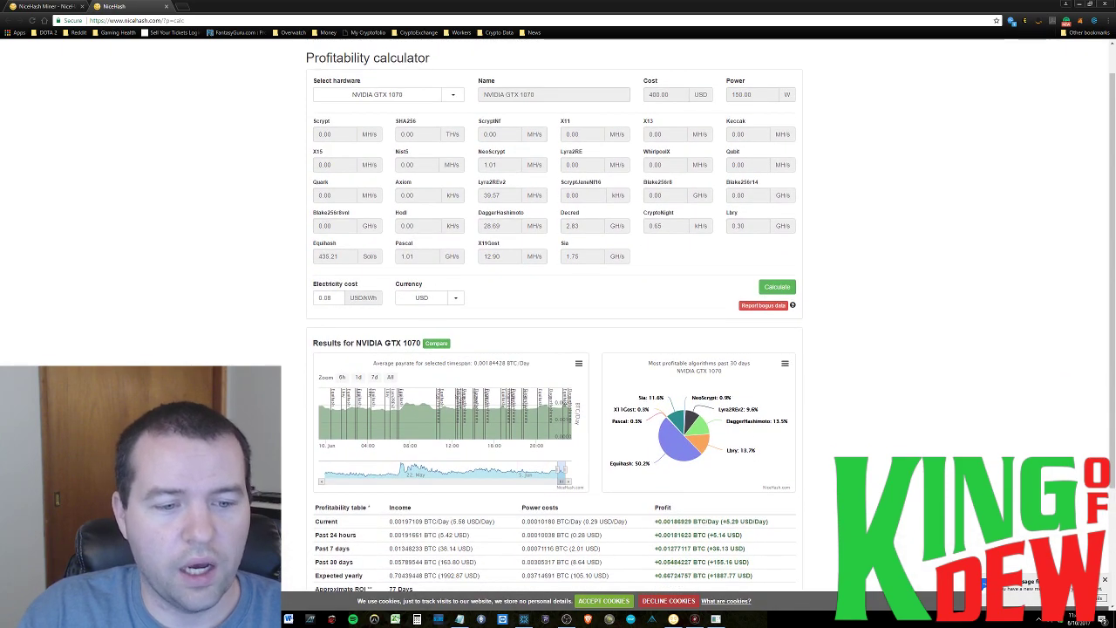
scroll(711, 316, down, 1)
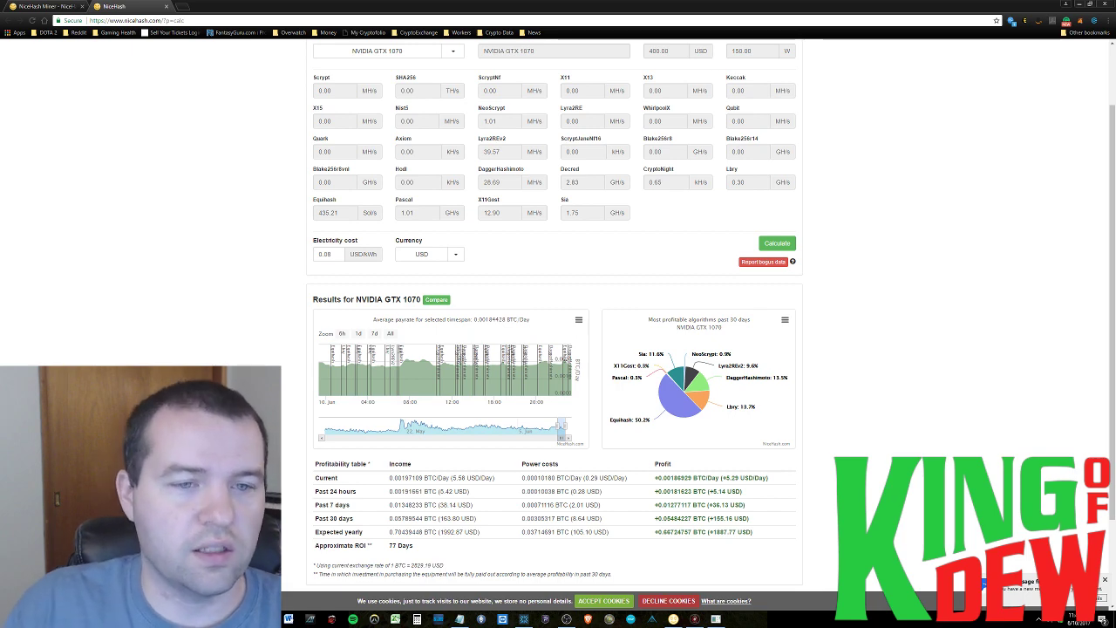
scroll(711, 316, down, 1)
scroll(710, 316, up, 1)
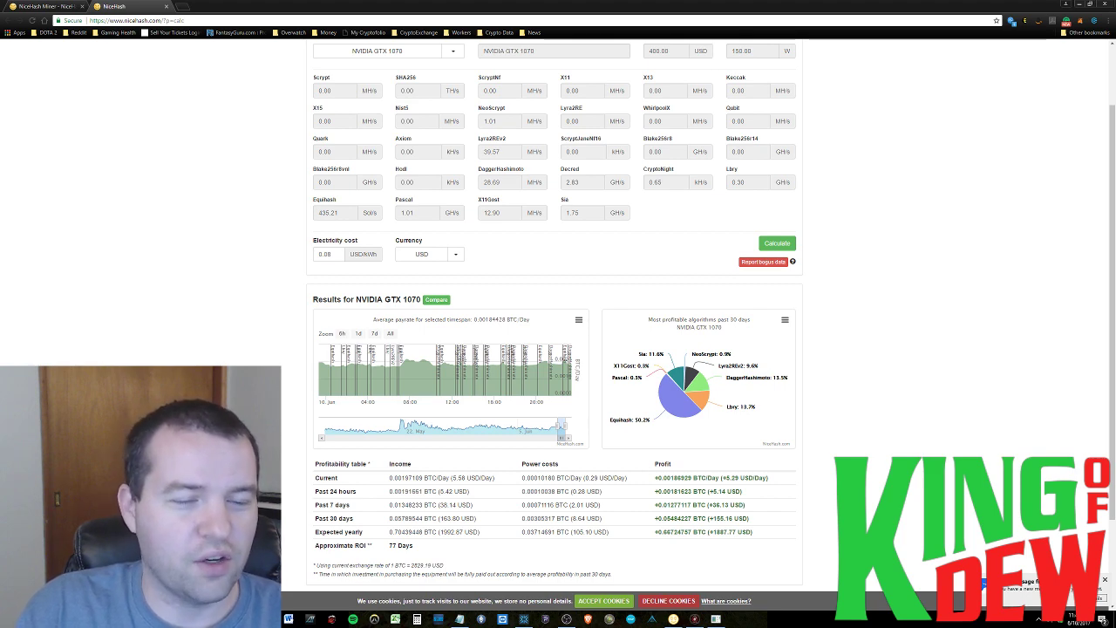
scroll(427, 171, up, 1)
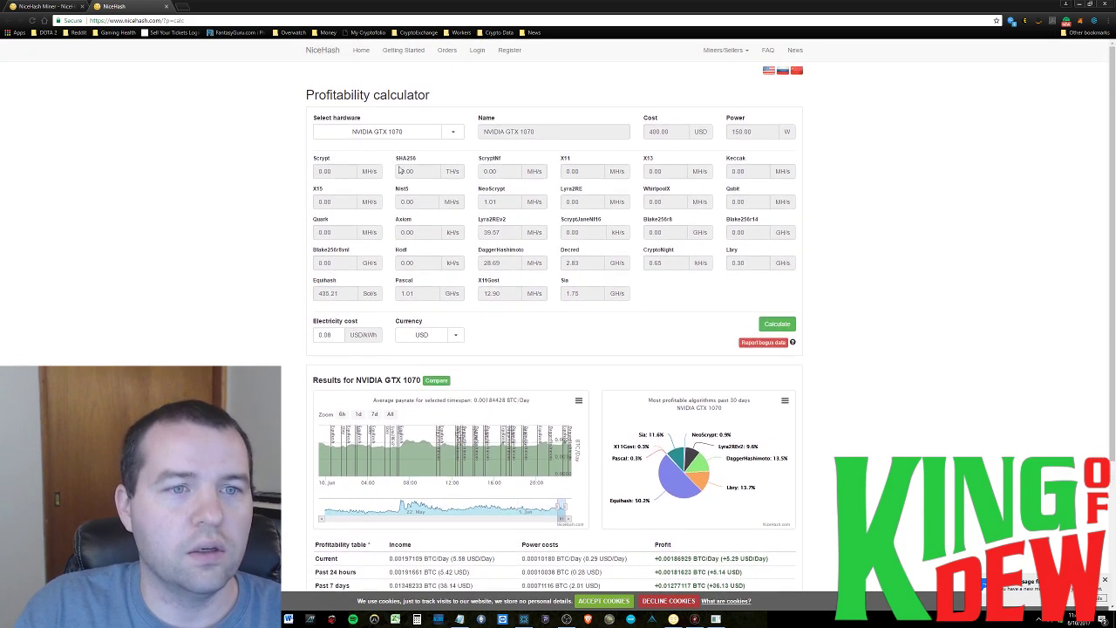
scroll(262, 272, down, 1)
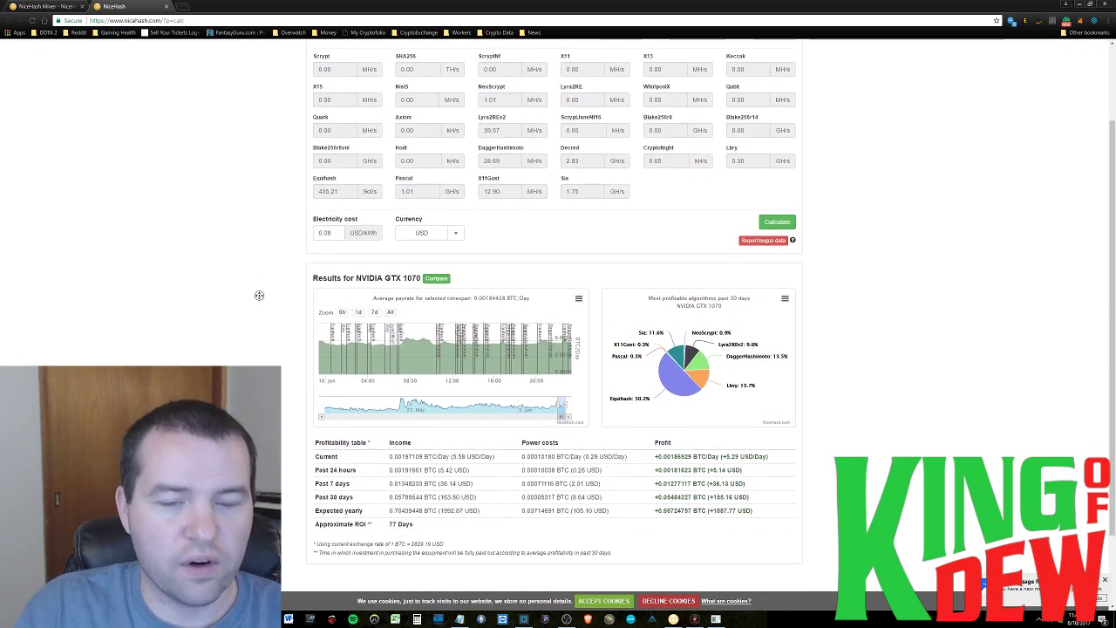
scroll(259, 299, up, 1)
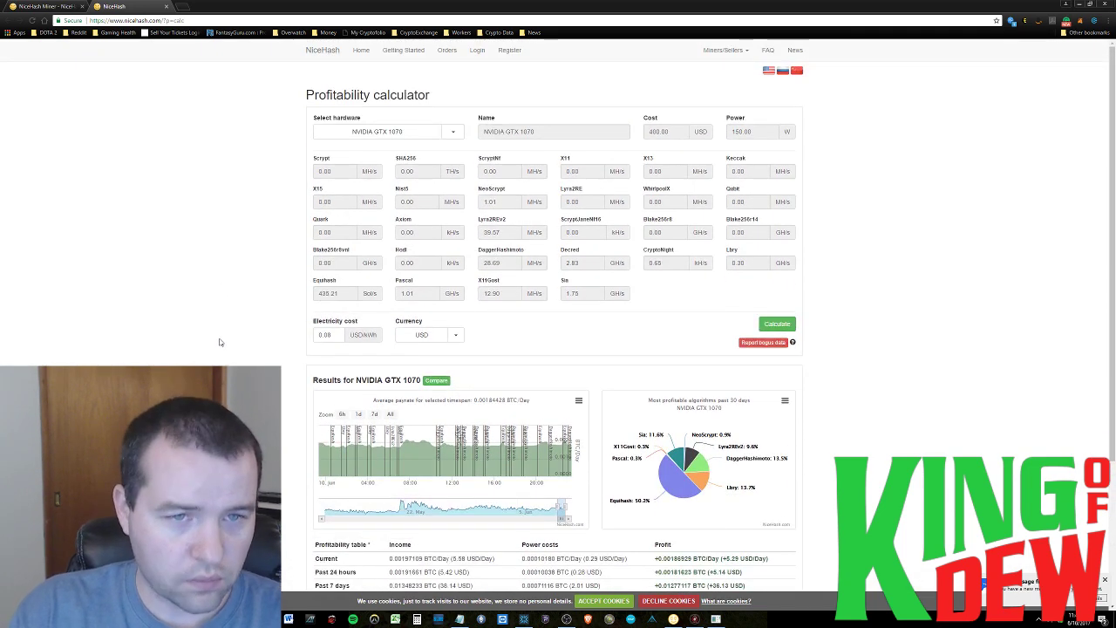
click(442, 134)
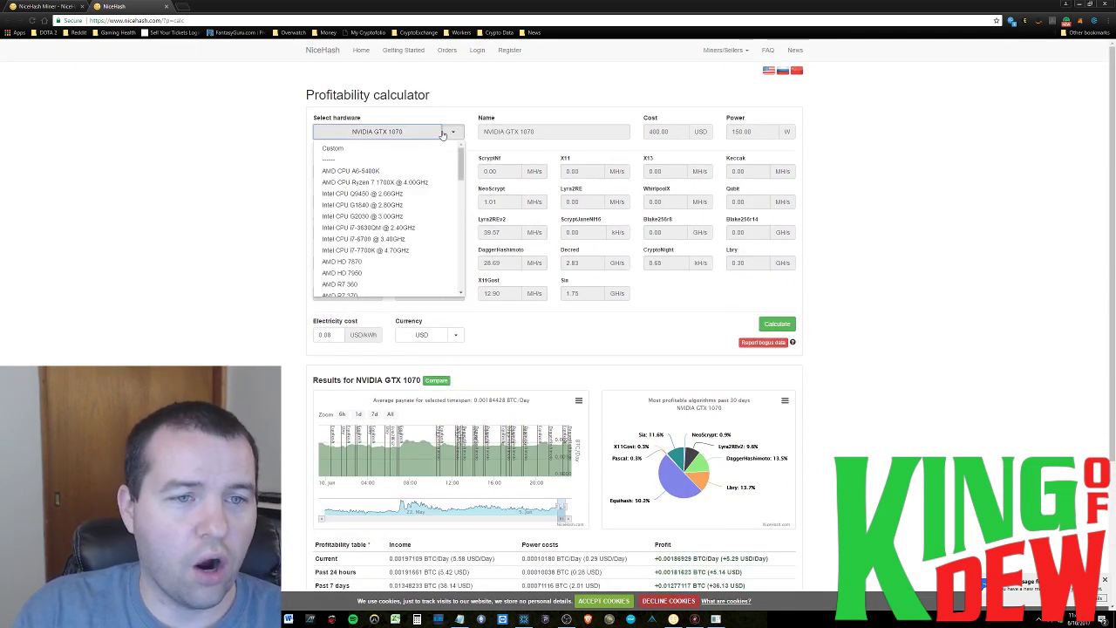
click(453, 133)
click(454, 133)
scroll(394, 244, down, 1)
scroll(394, 244, down, 1)
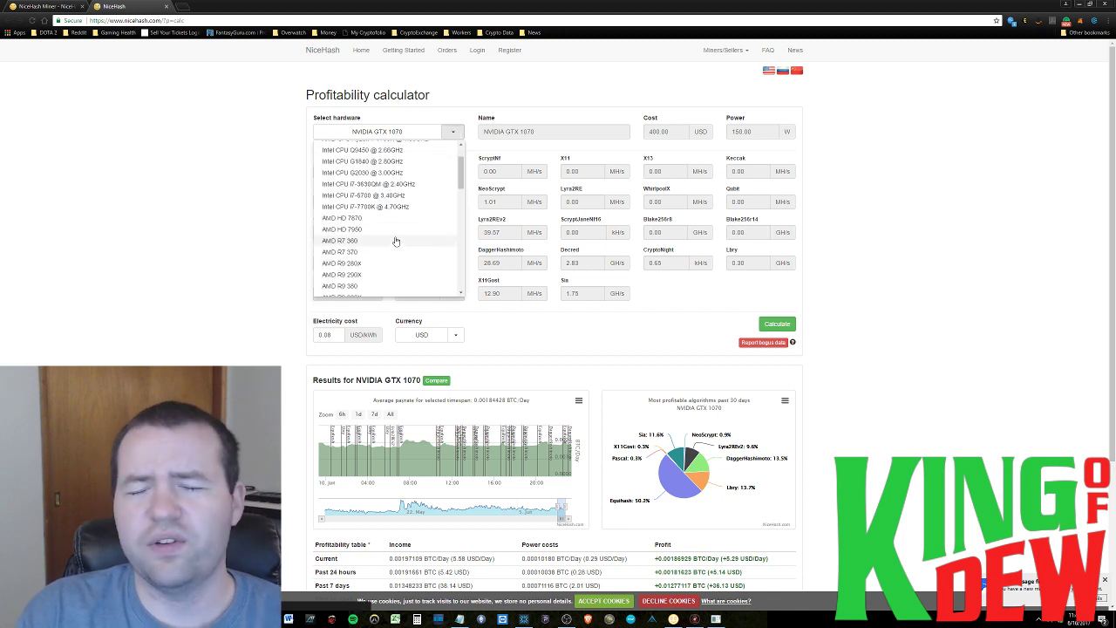
click(288, 216)
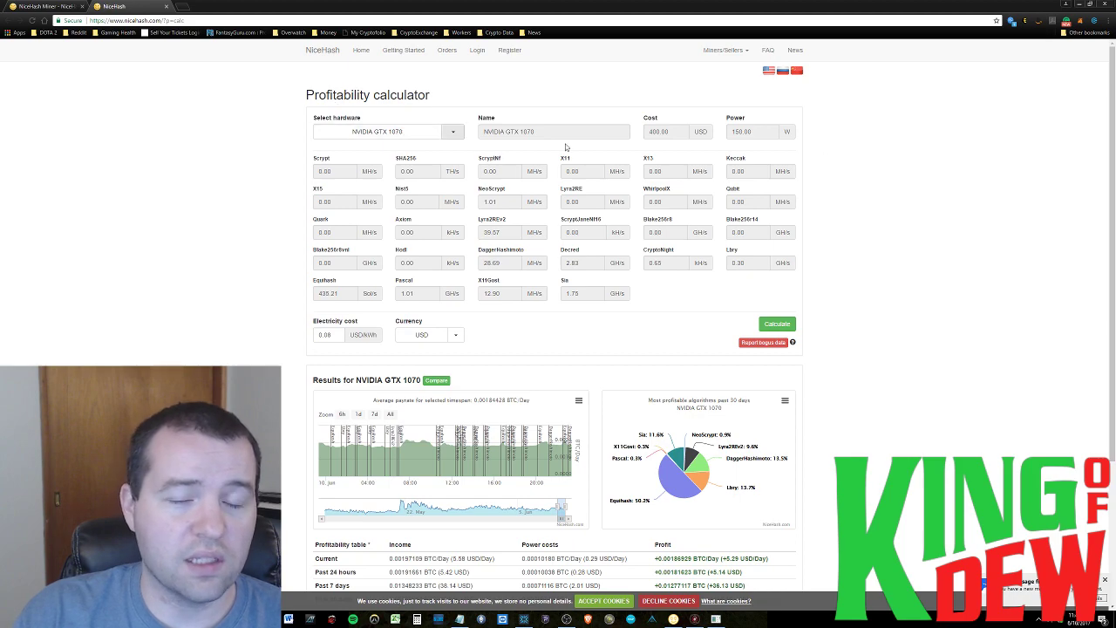
scroll(915, 222, down, 2)
scroll(909, 236, up, 1)
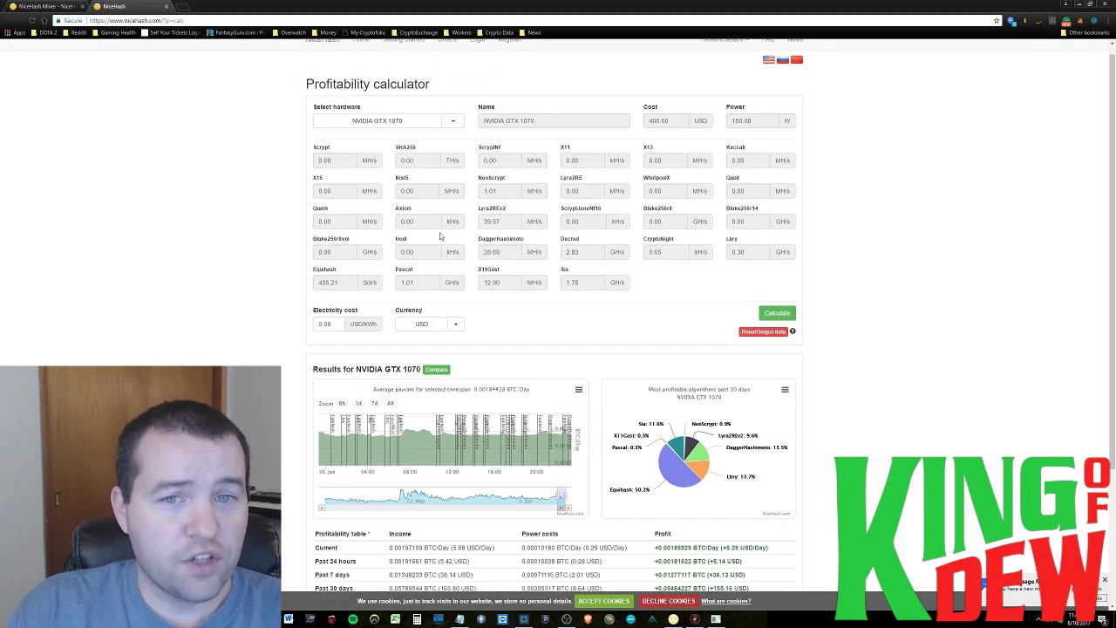
scroll(865, 430, down, 2)
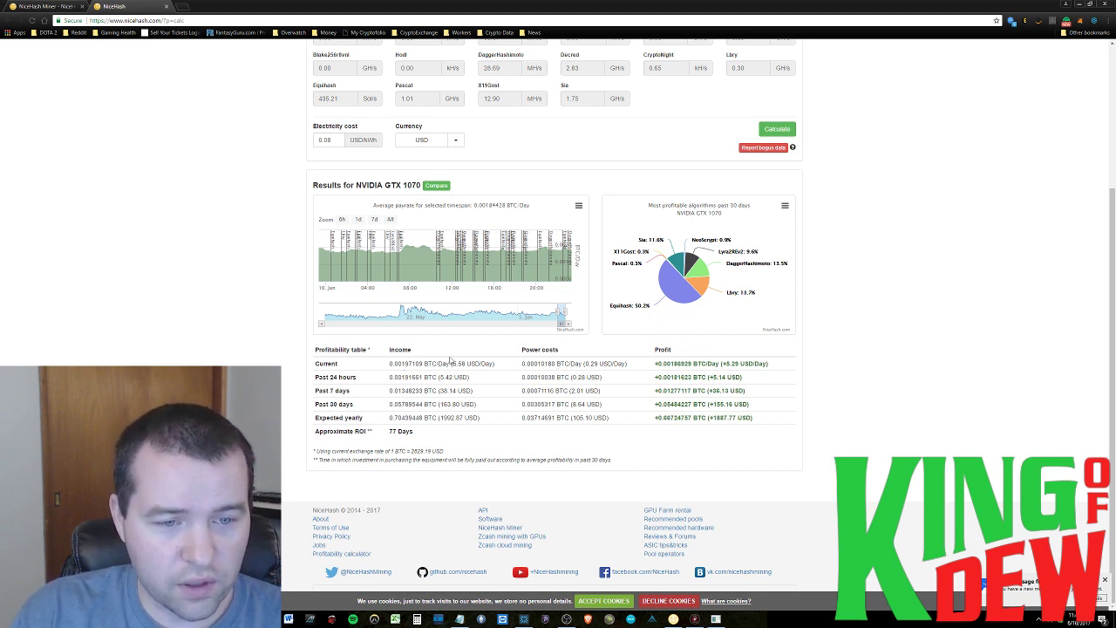
drag(654, 364, 778, 365)
click(775, 365)
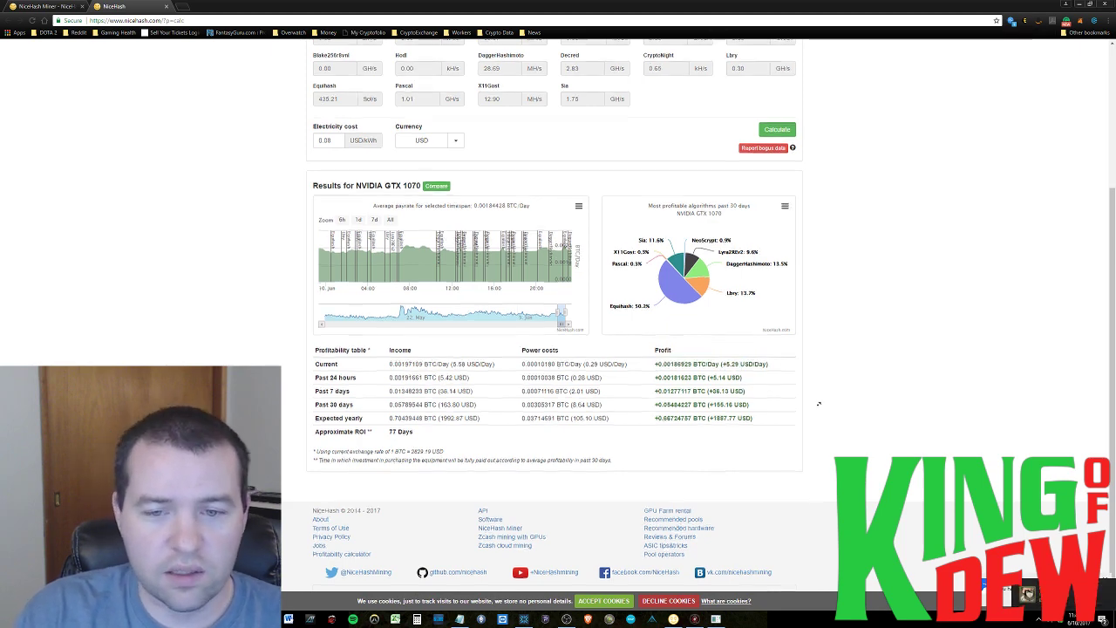
scroll(819, 402, up, 3)
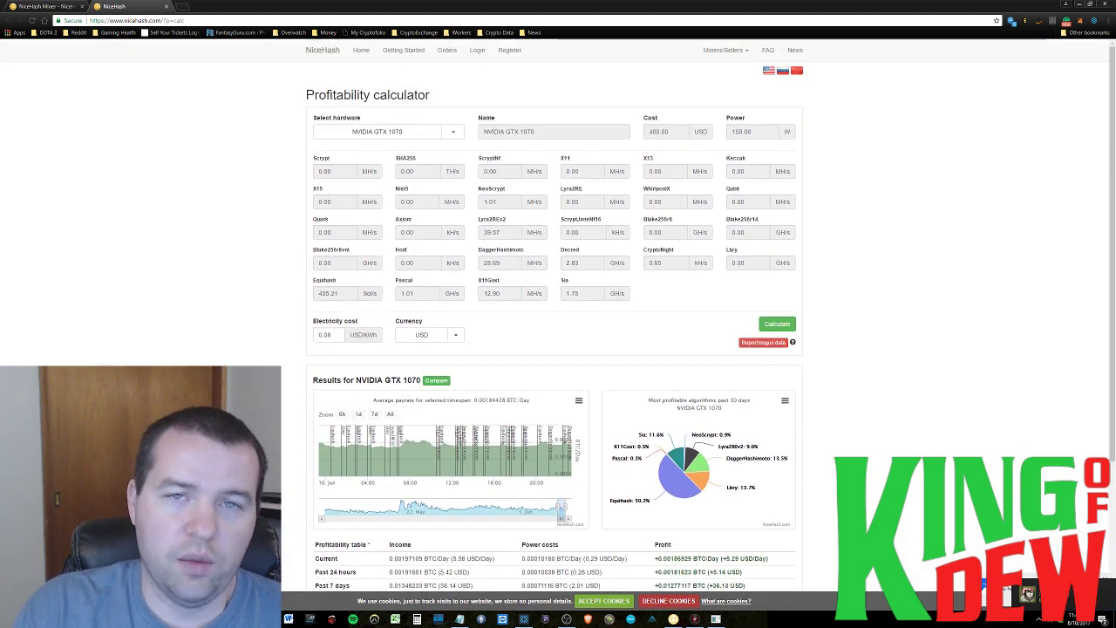
scroll(838, 418, down, 2)
scroll(839, 419, up, 2)
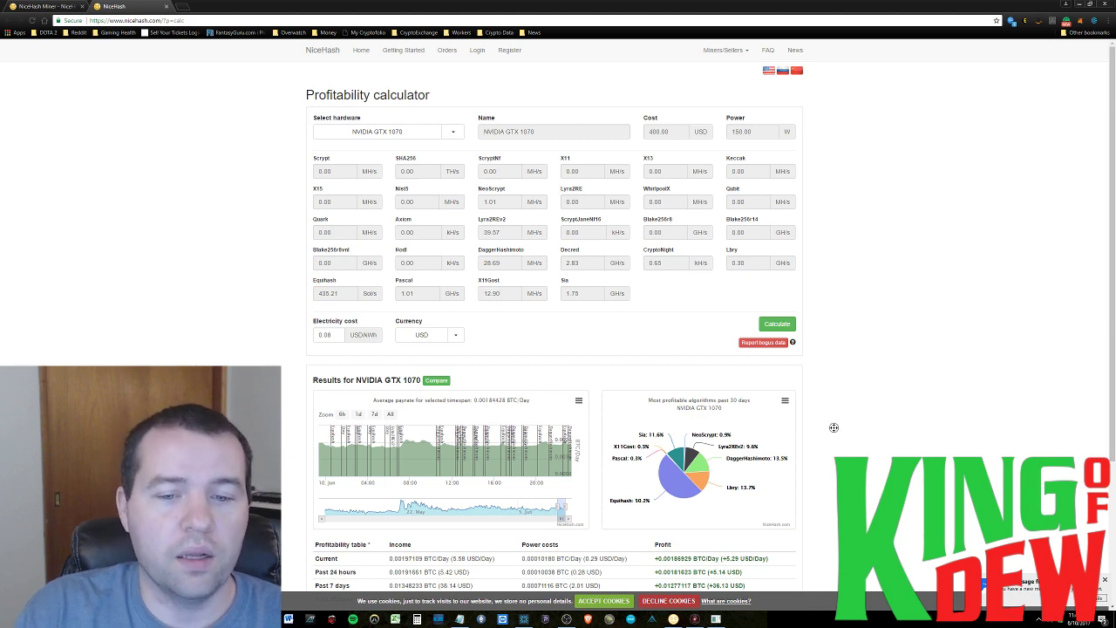
scroll(833, 434, down, 1)
double_click(592, 508)
click(724, 507)
scroll(820, 387, up, 1)
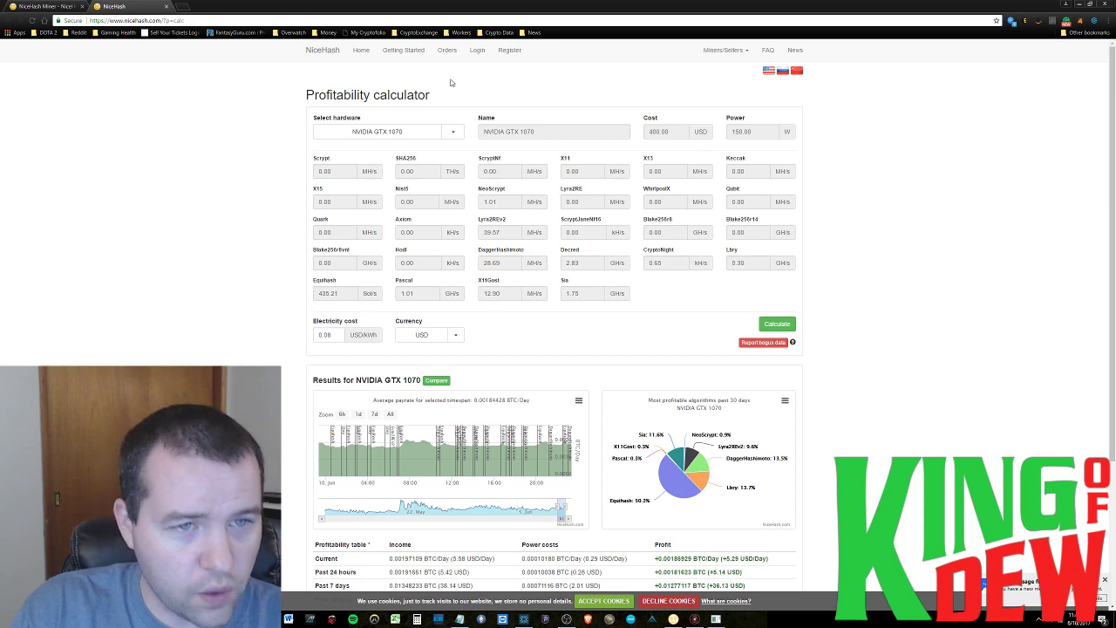
scroll(496, 466, down, 2)
scroll(496, 466, up, 2)
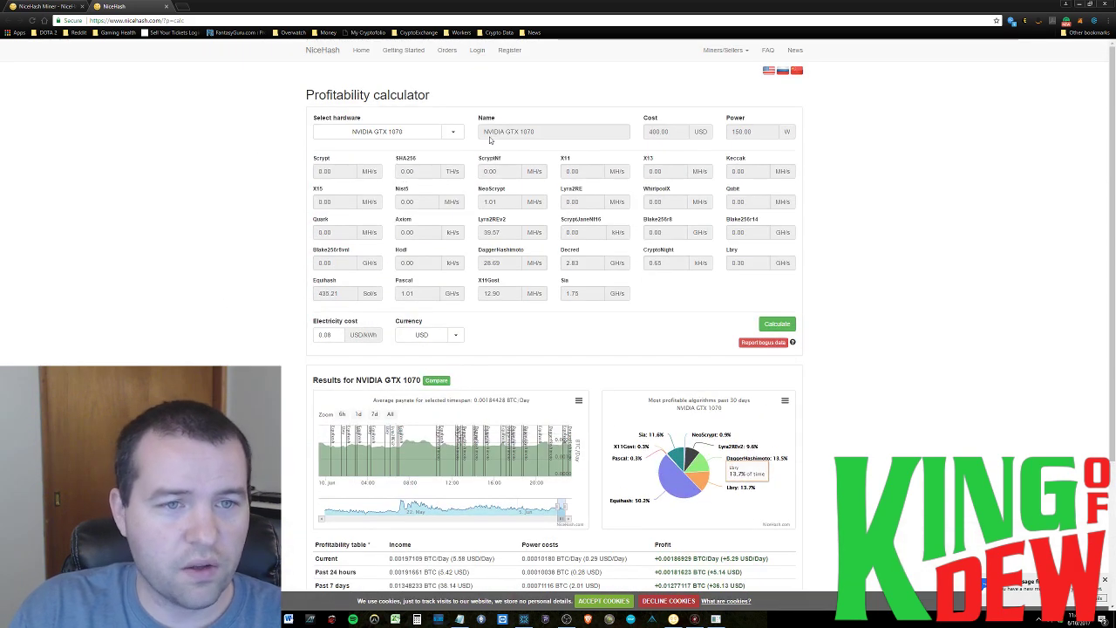
click(453, 131)
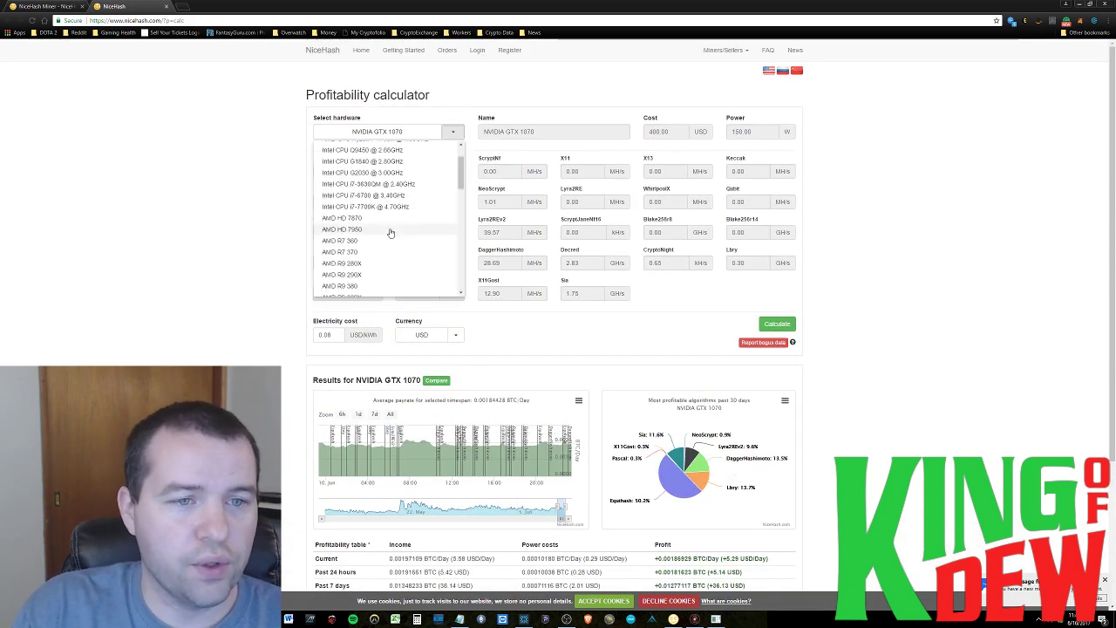
scroll(390, 233, up, 3)
scroll(392, 200, down, 5)
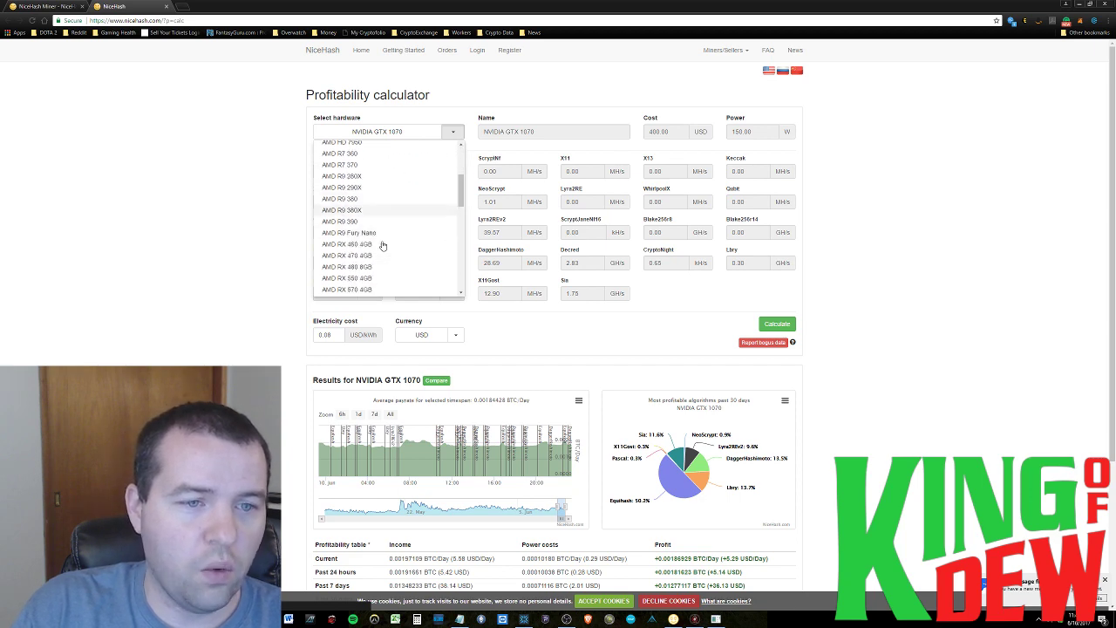
scroll(380, 262, down, 3)
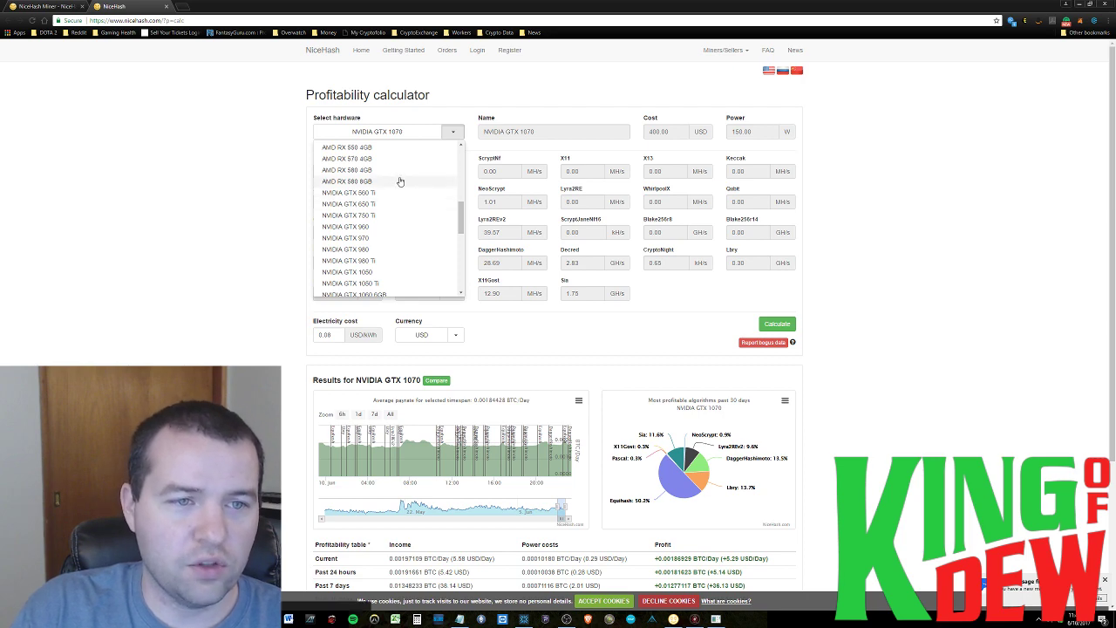
click(878, 367)
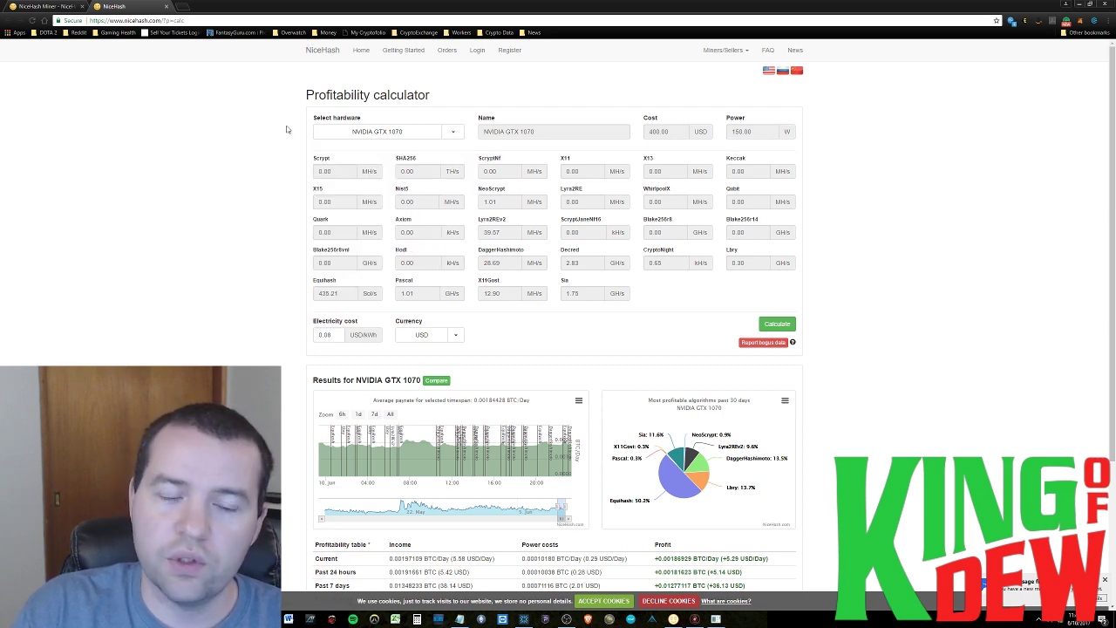
scroll(878, 366, down, 2)
scroll(863, 384, up, 2)
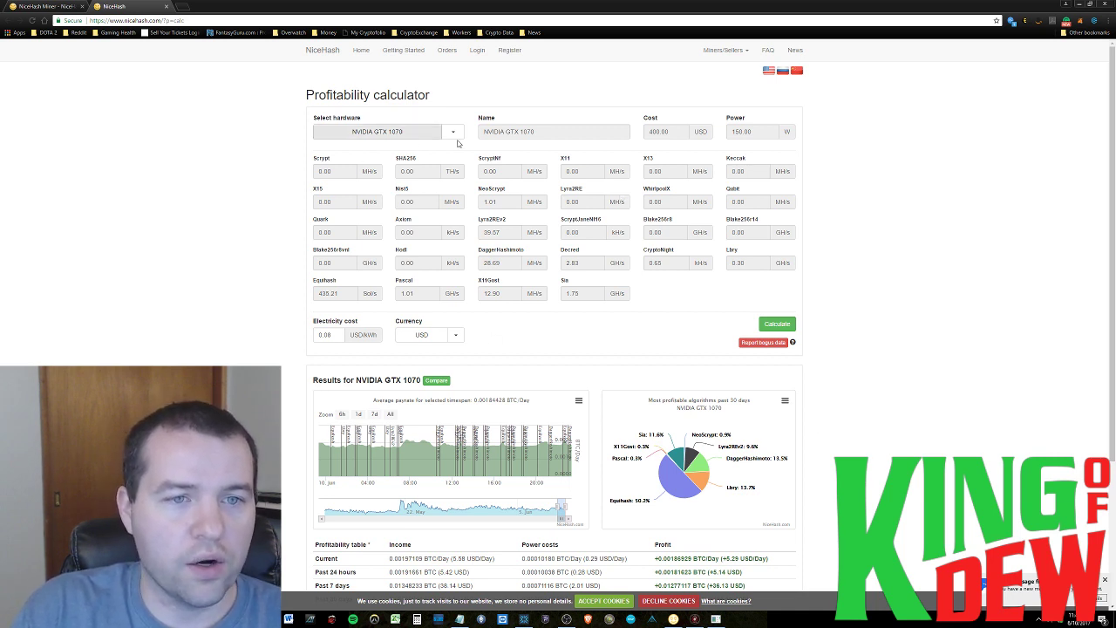
Return to the NiceHash Miner page and highlight the 1070 model number in the GTX 1070 caption.
click(31, 19)
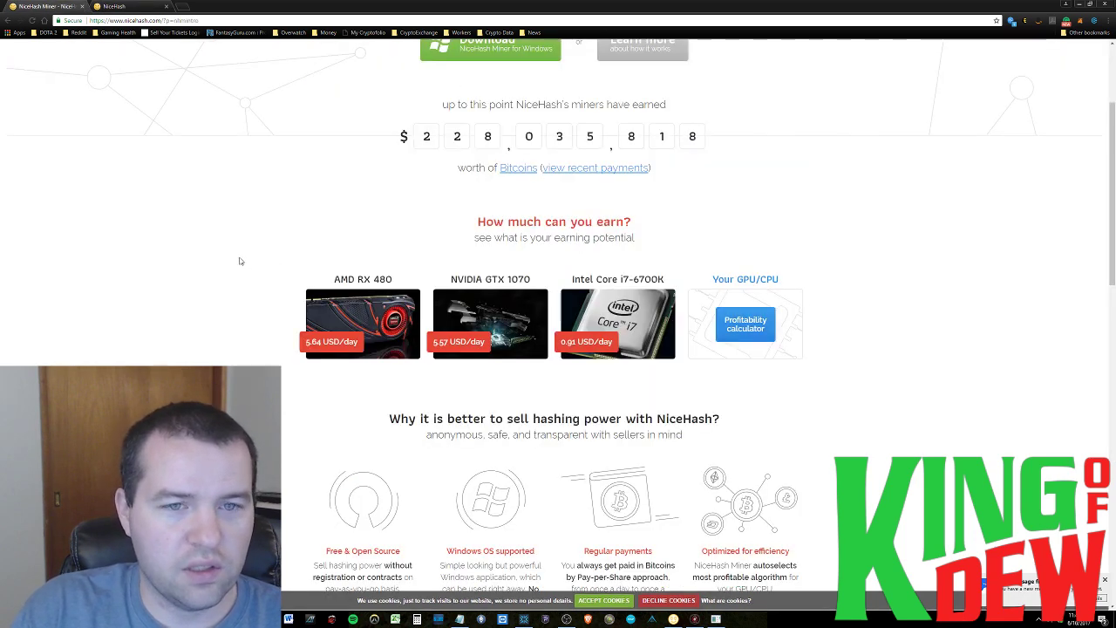
scroll(294, 241, up, 2)
scroll(282, 261, down, 3)
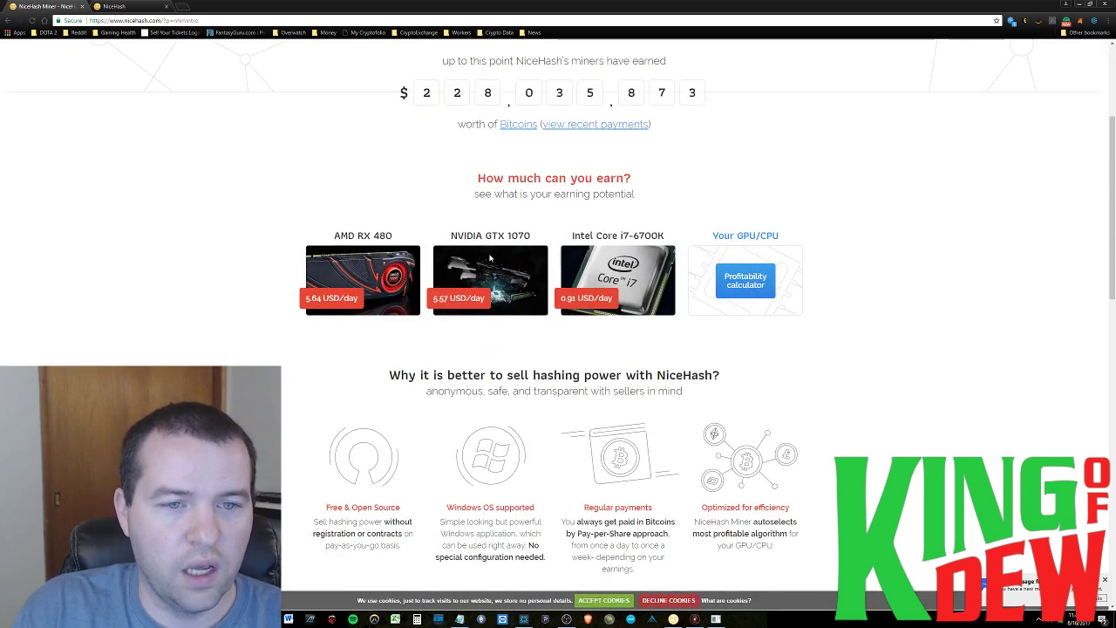
double_click(519, 235)
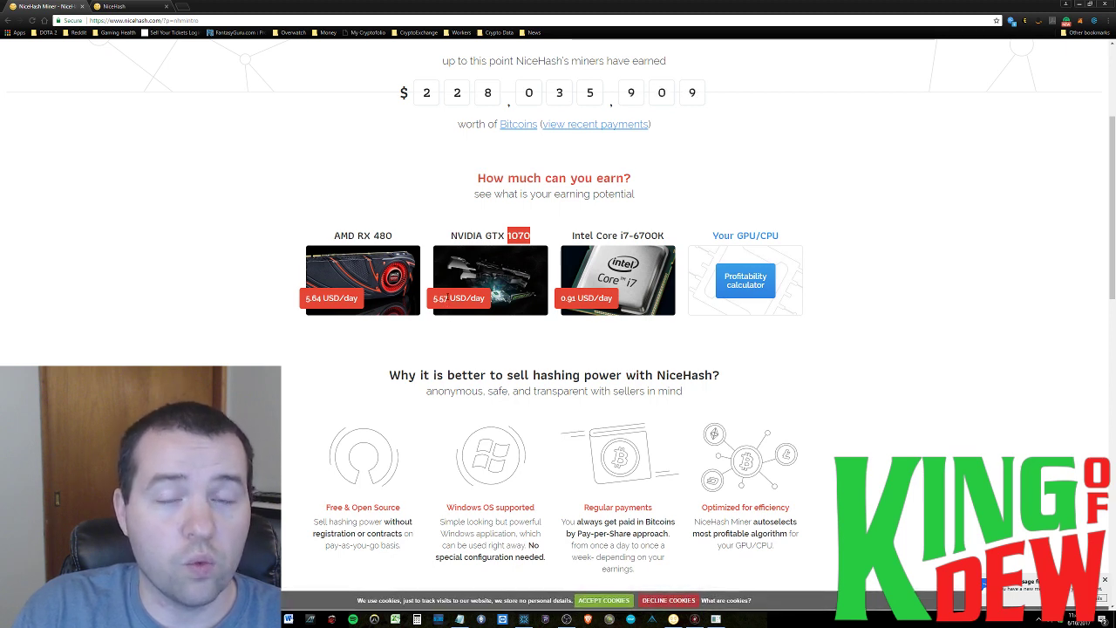
click(444, 298)
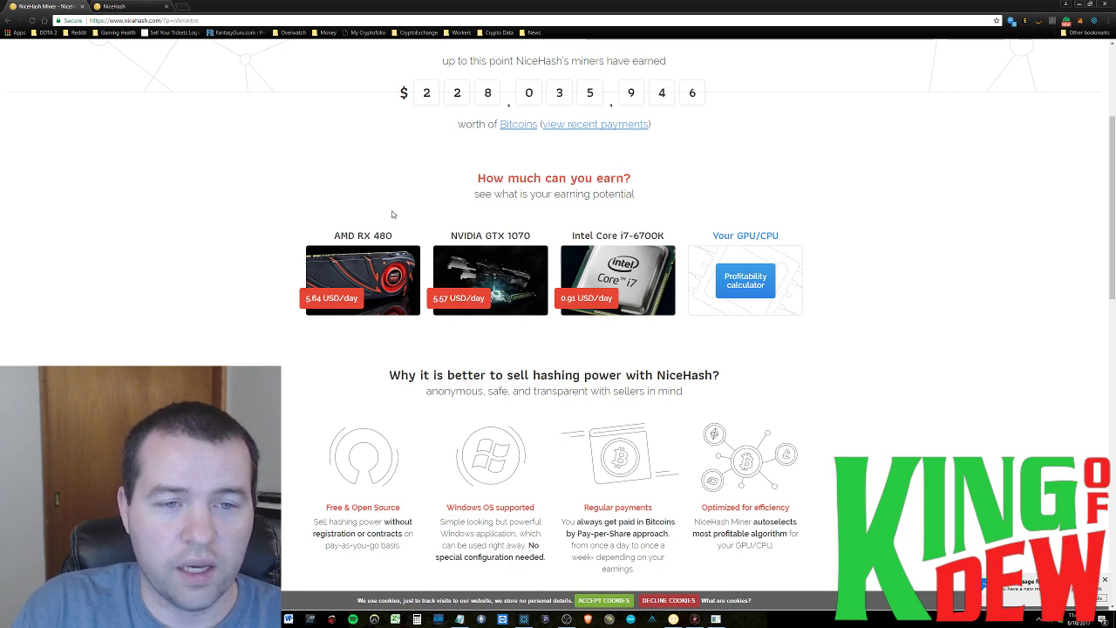
Scroll through the page to review the GPU earnings examples.
scroll(244, 140, down, 1)
scroll(245, 154, up, 2)
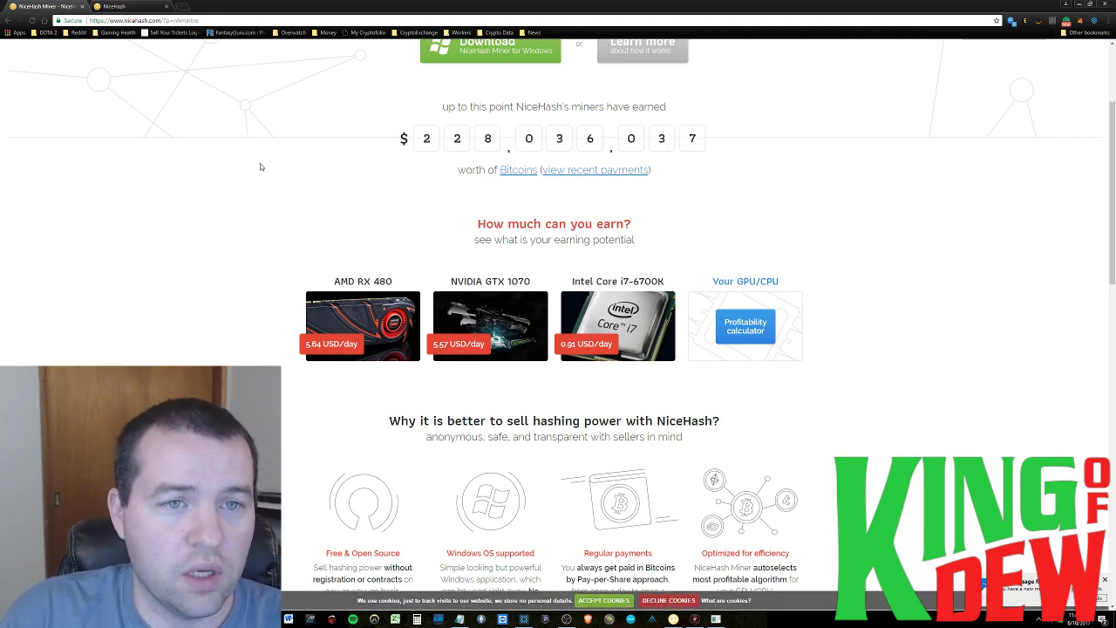
scroll(259, 166, up, 1)
scroll(258, 186, down, 2)
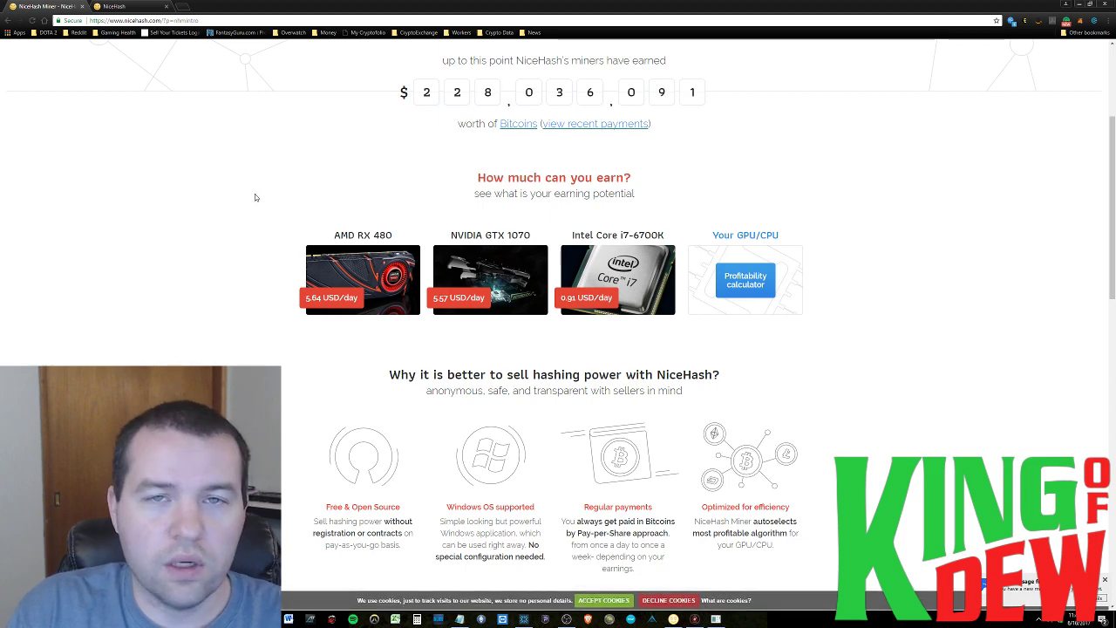
scroll(254, 203, down, 1)
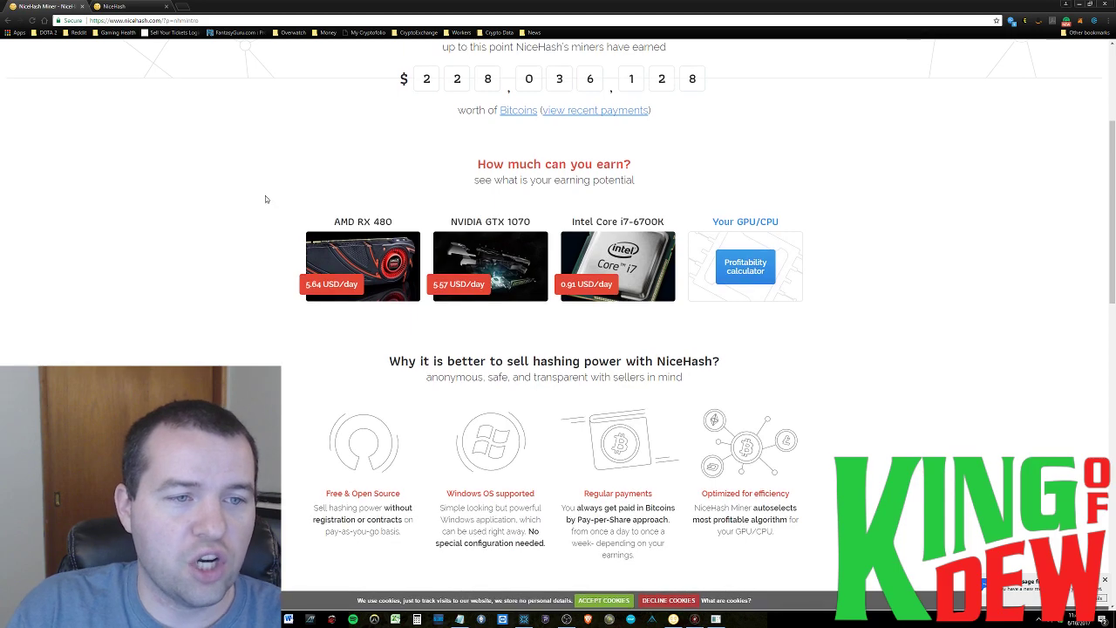
scroll(266, 205, down, 3)
scroll(265, 222, up, 3)
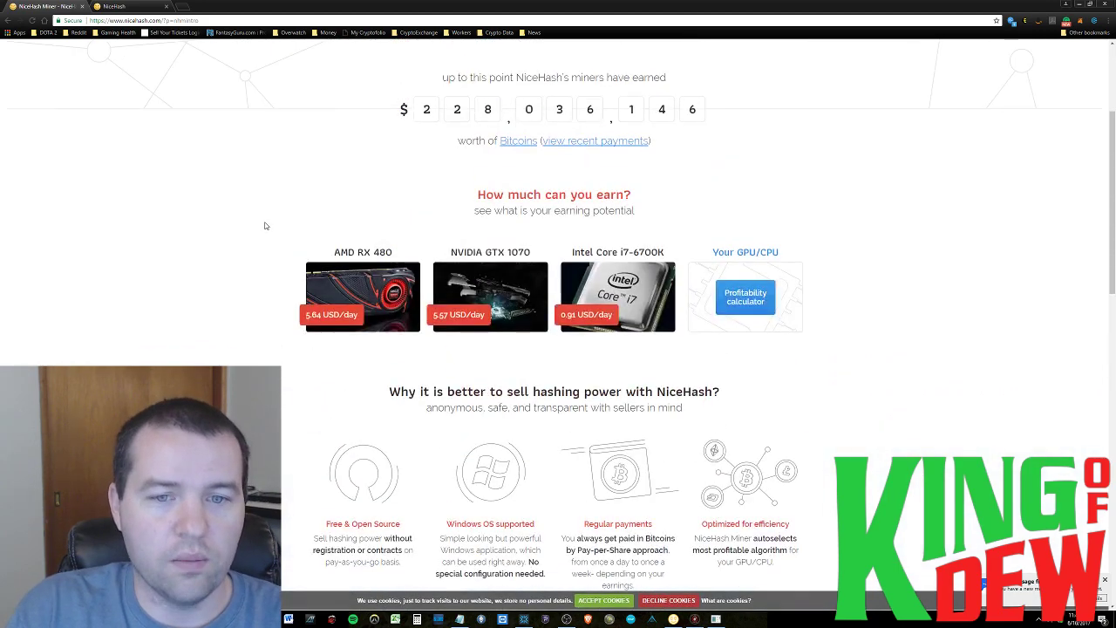
scroll(262, 219, up, 1)
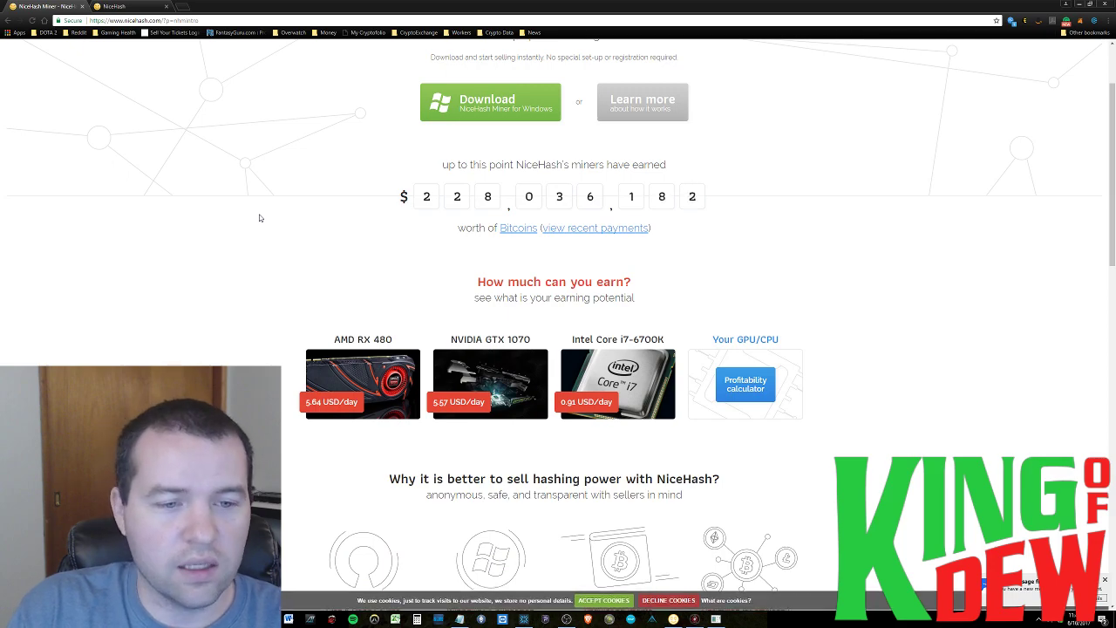
scroll(258, 218, up, 1)
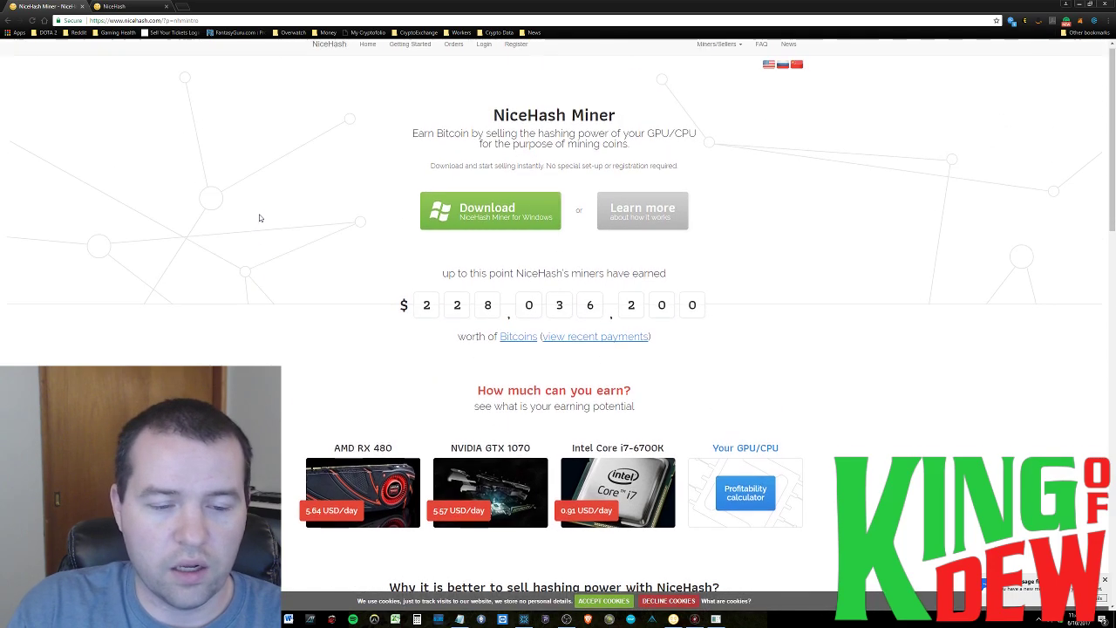
scroll(259, 217, down, 3)
scroll(259, 217, up, 3)
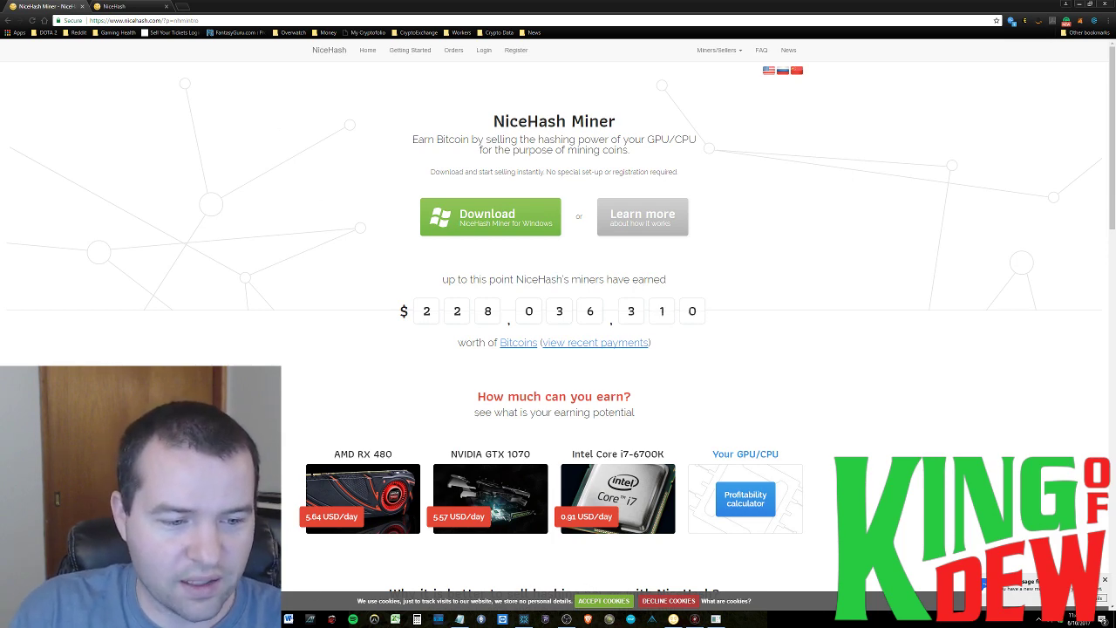
Minimize Chrome and Notepad, then open Mining > NiceHashMiner_v1.7.5.13 from the desktop.
click(1079, 6)
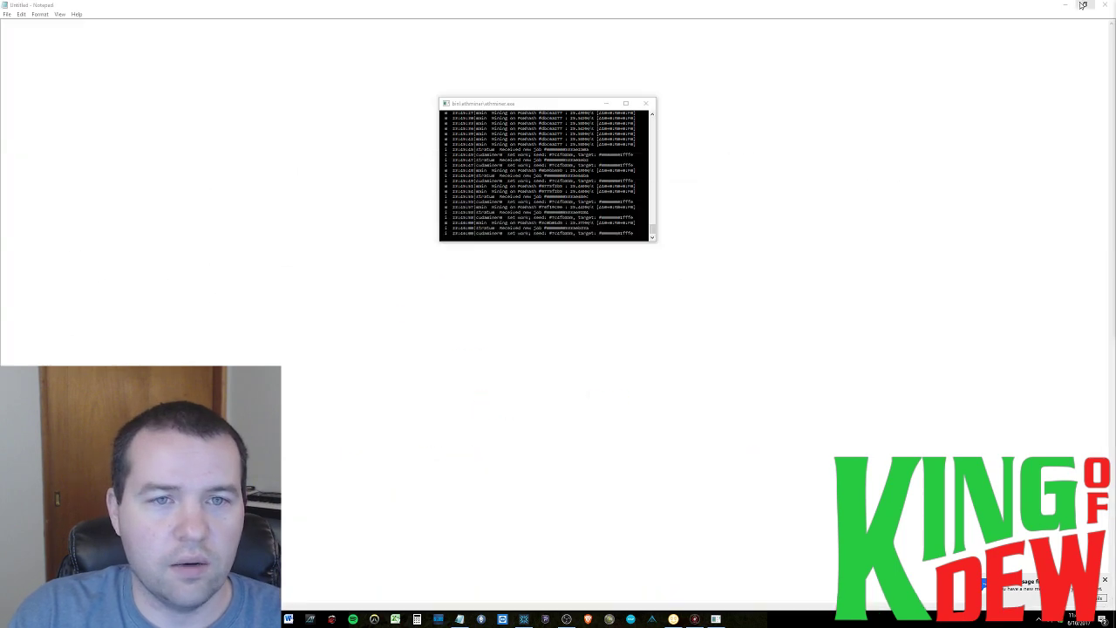
click(1065, 5)
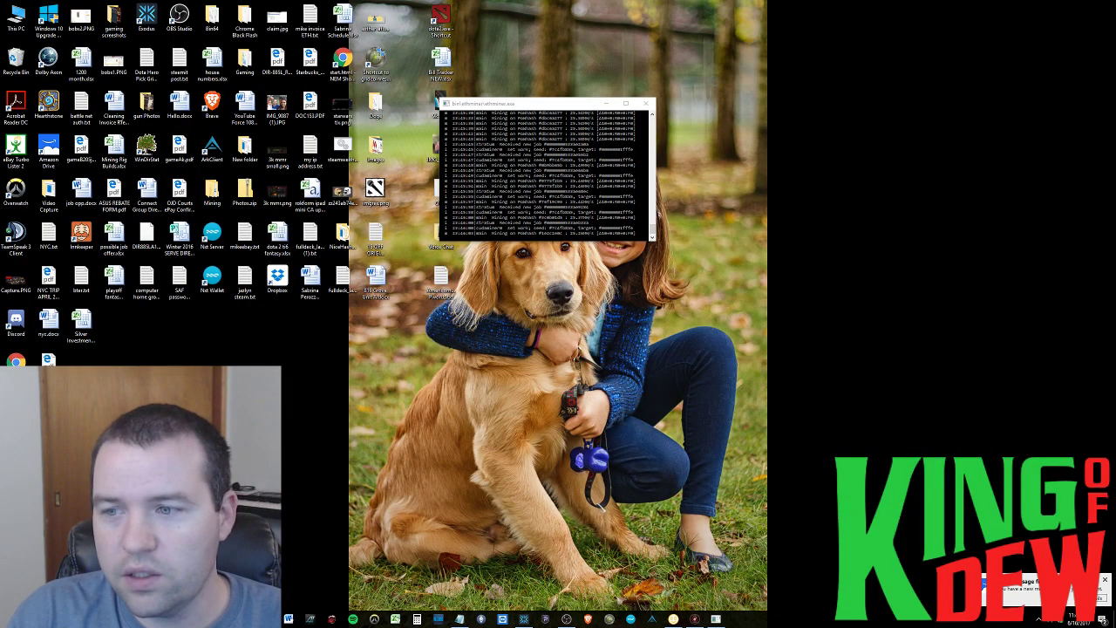
double_click(211, 192)
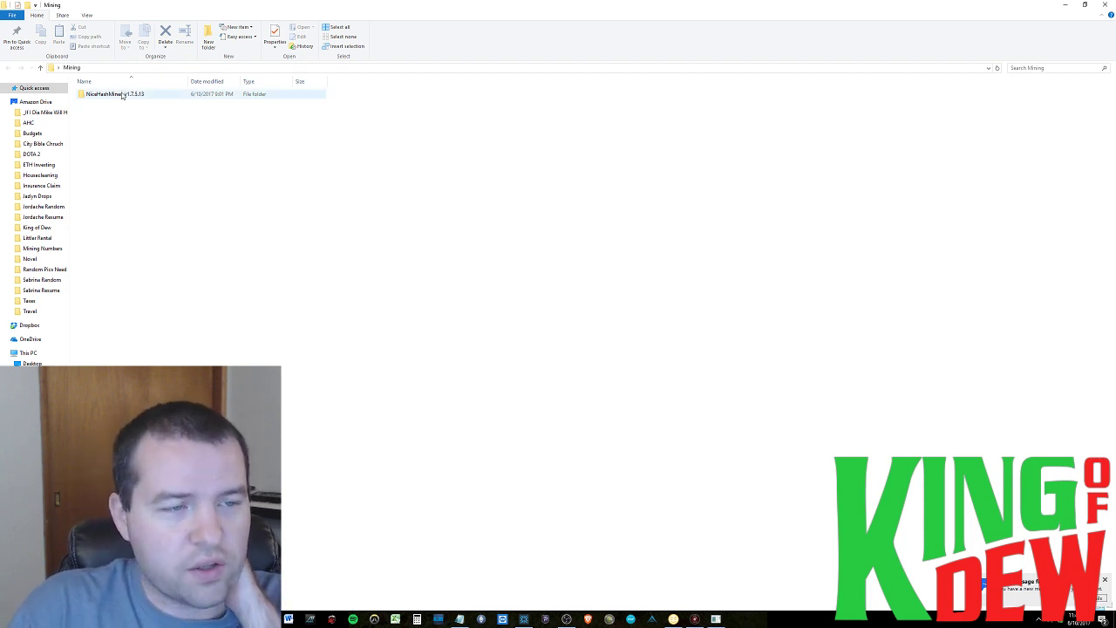
double_click(122, 94)
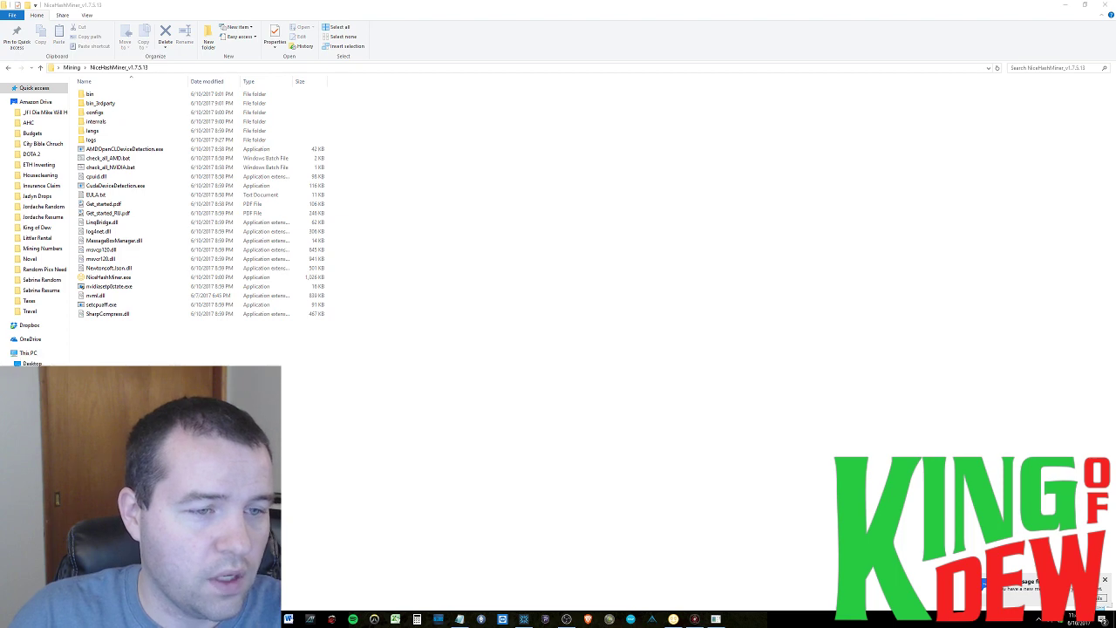
In Device Manager, expand Display adapters and check both NVIDIA GeForce GTX 1070 entries.
drag(460, 182, 542, 76)
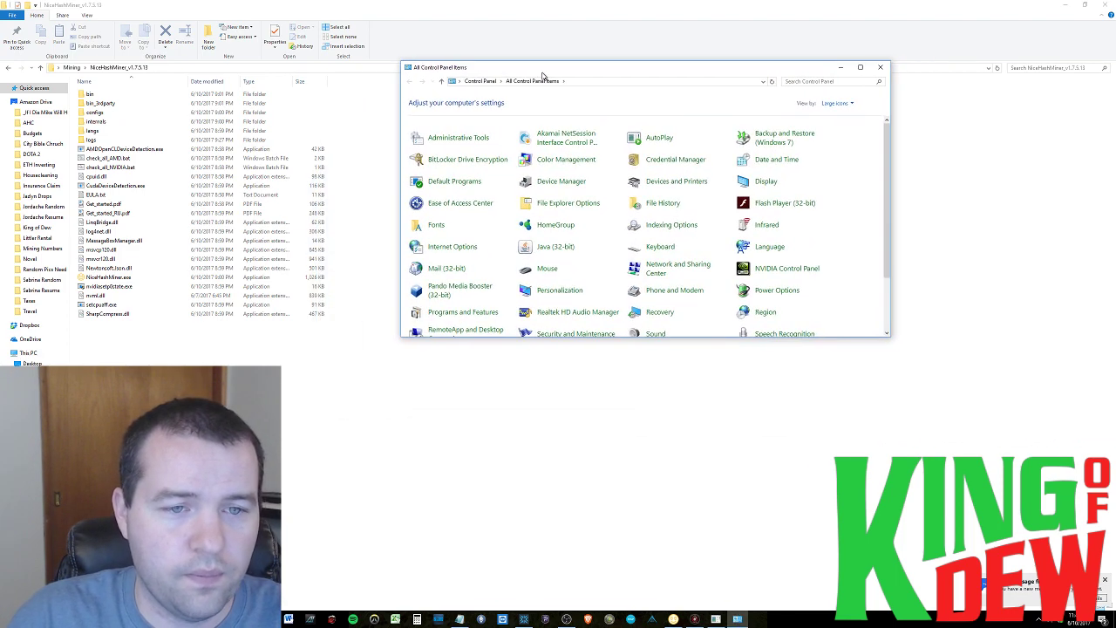
click(556, 183)
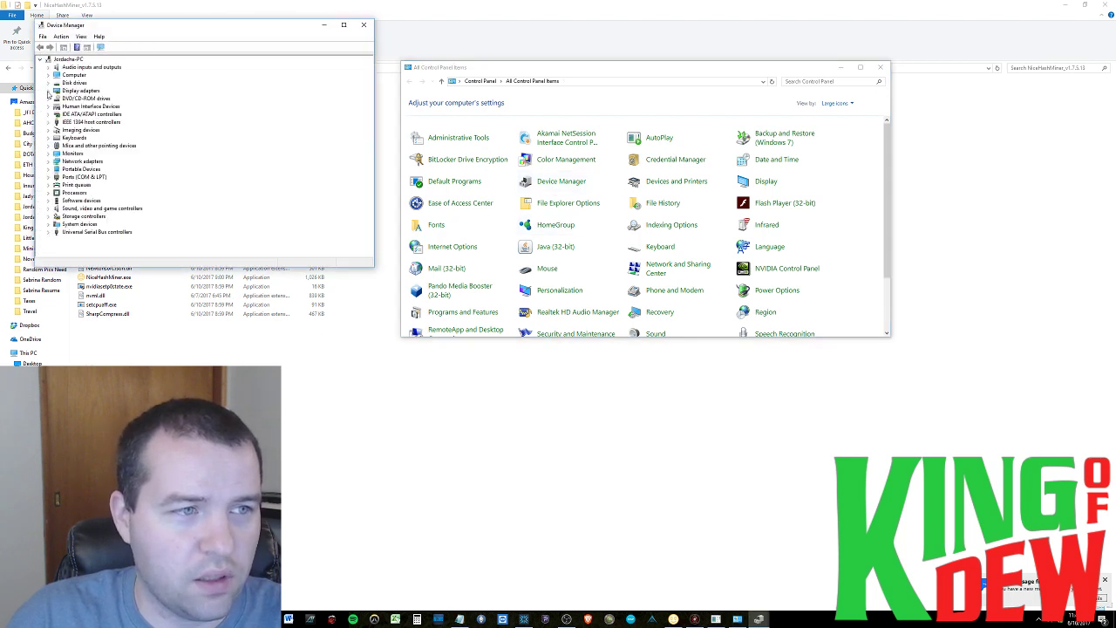
click(48, 92)
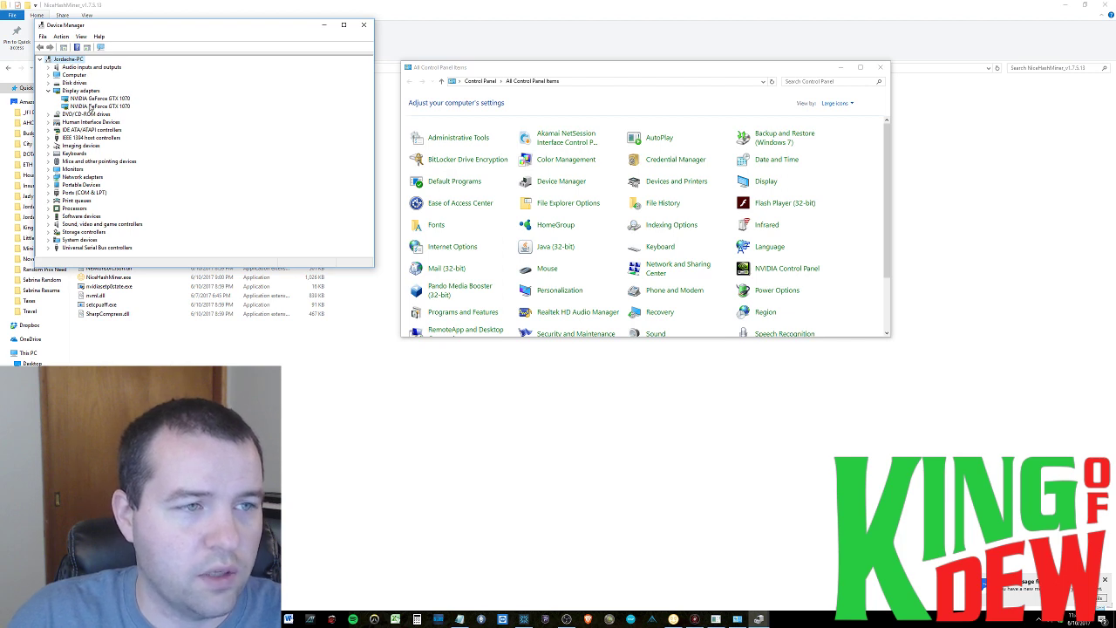
click(94, 98)
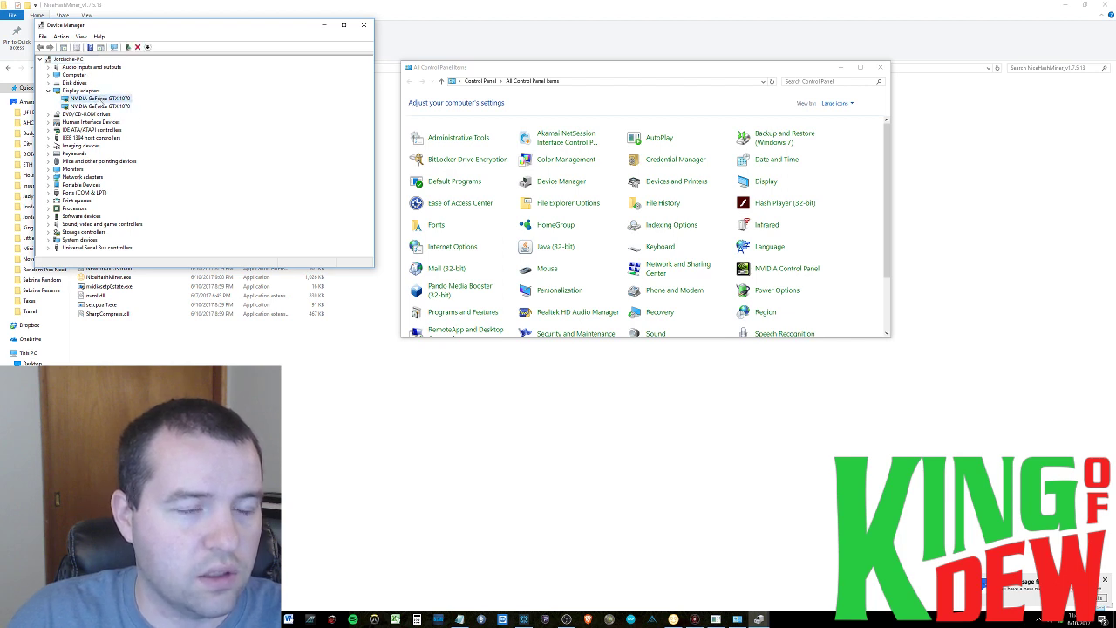
click(100, 105)
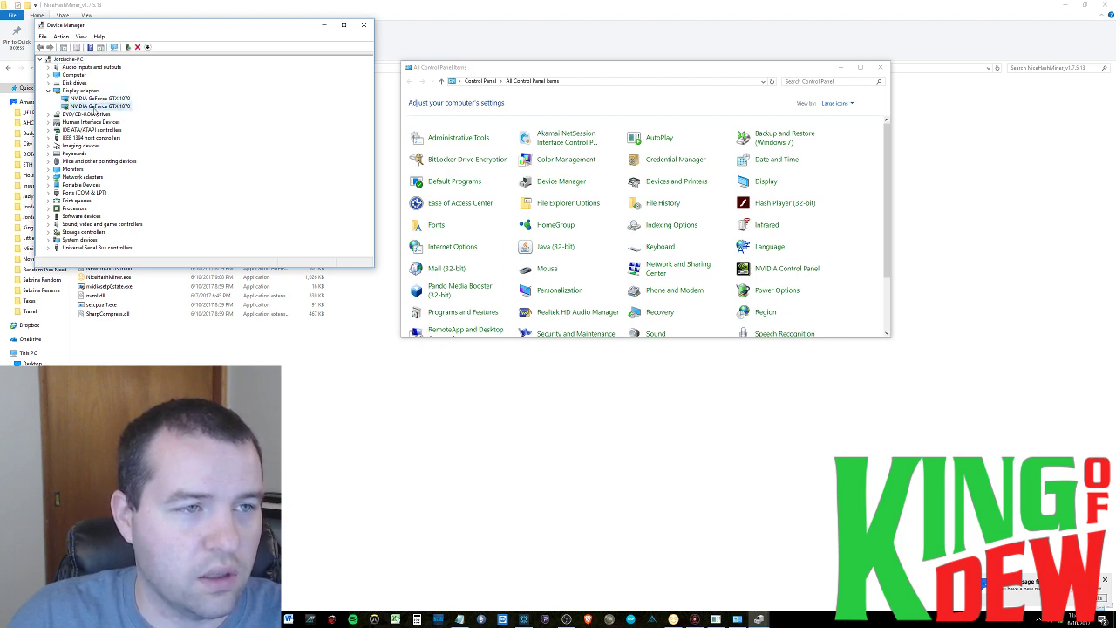
click(96, 99)
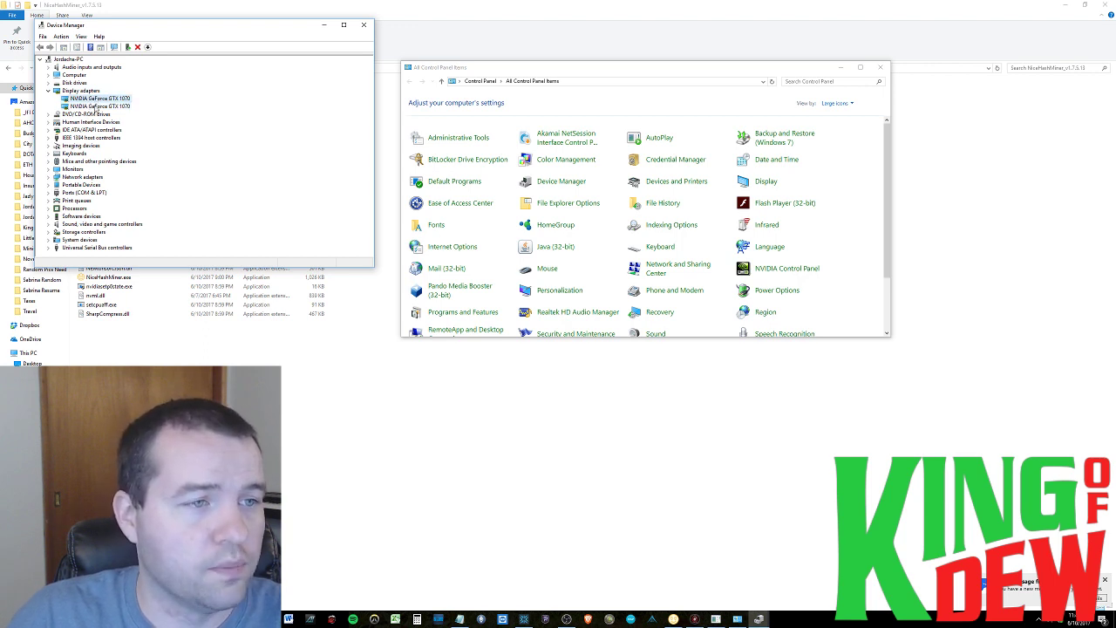
click(364, 24)
Reposition the Control Panel window and close it.
drag(543, 73, 396, 80)
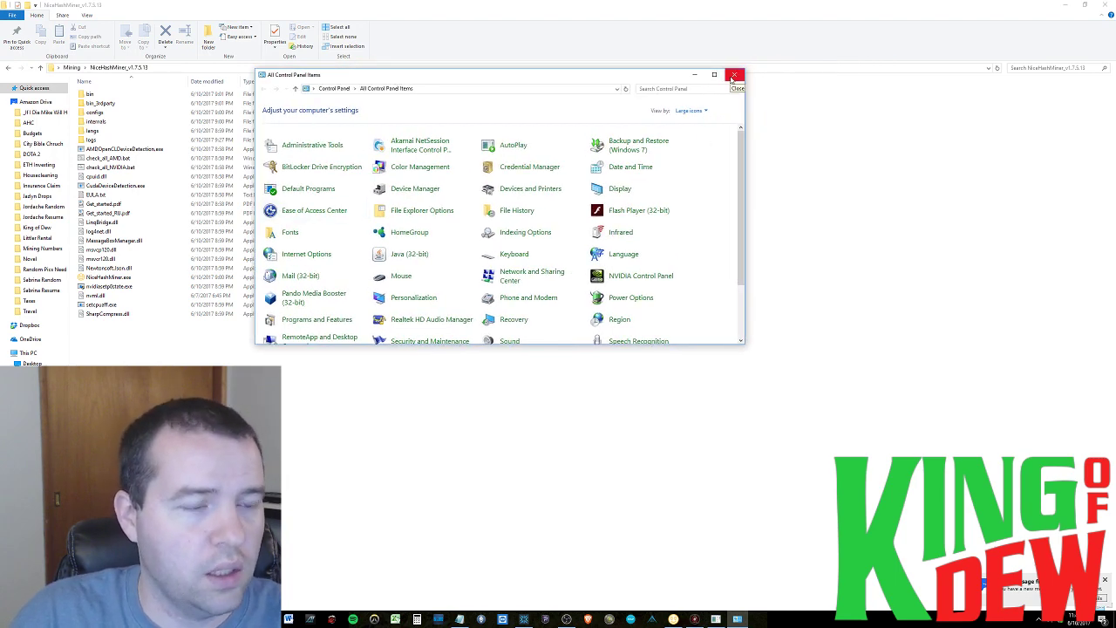
drag(559, 75, 549, 91)
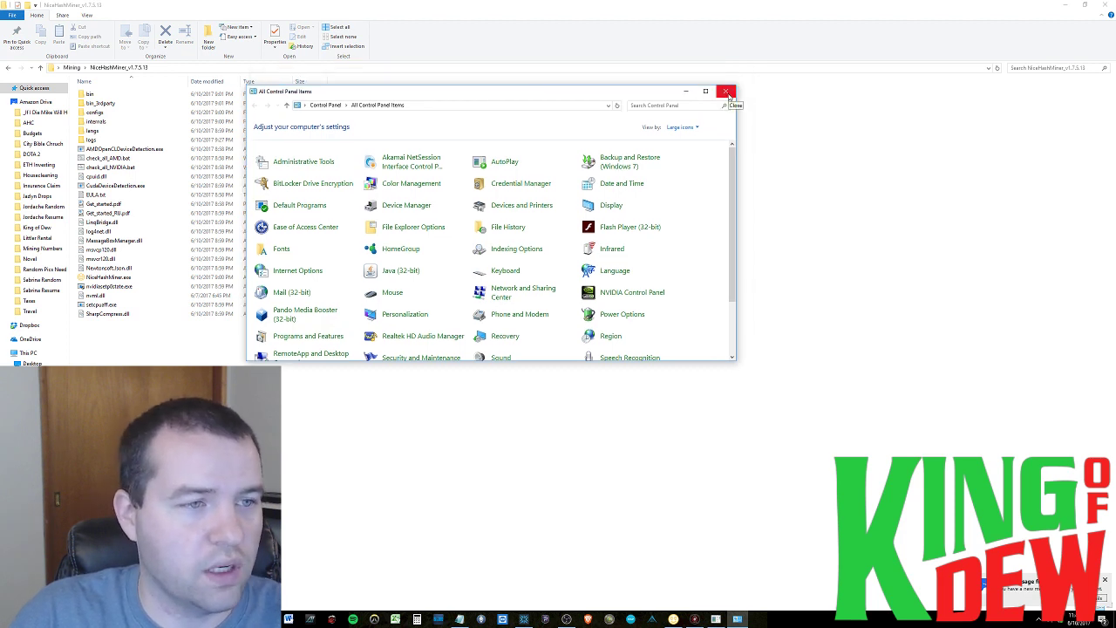
click(727, 93)
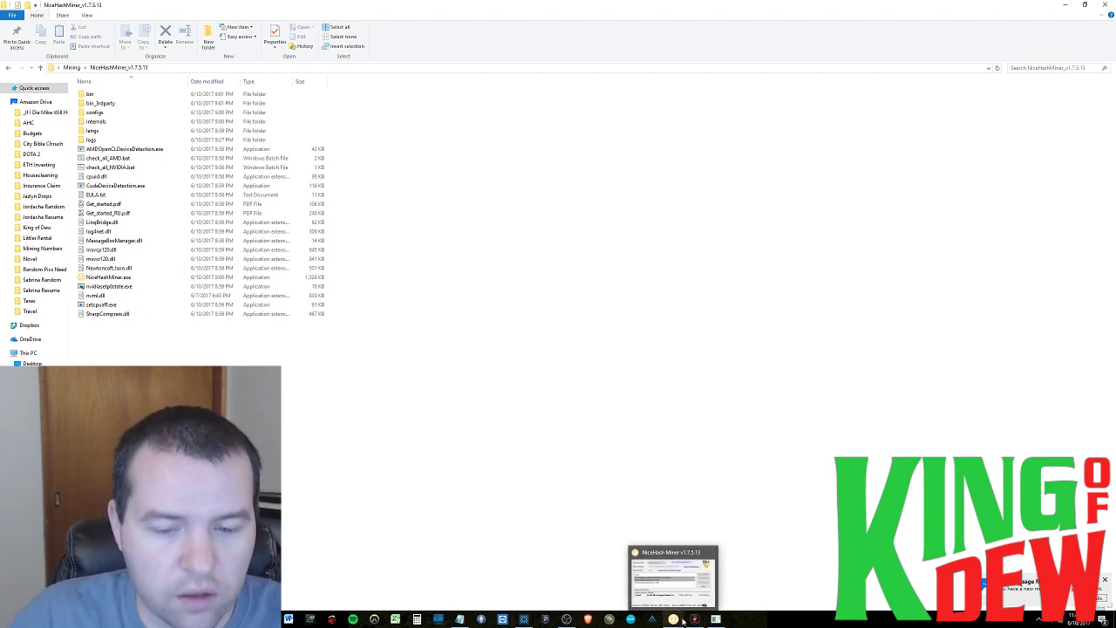
Bring NiceHash Miner to the upper centre and select its GPU#2 GTX 1070 row.
click(680, 580)
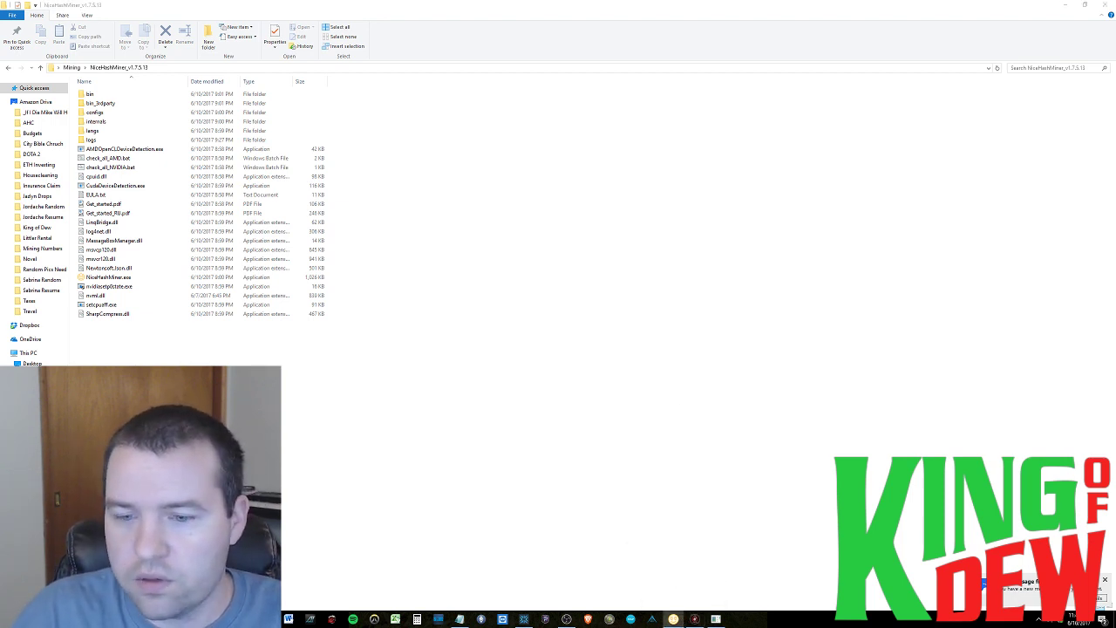
drag(1115, 278, 494, 138)
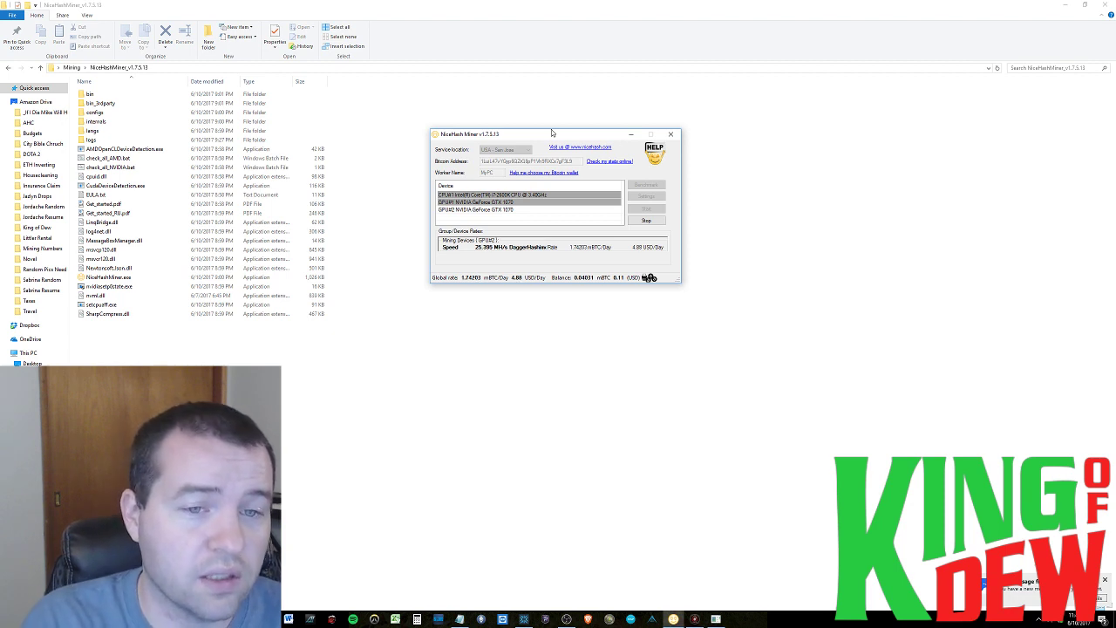
click(505, 211)
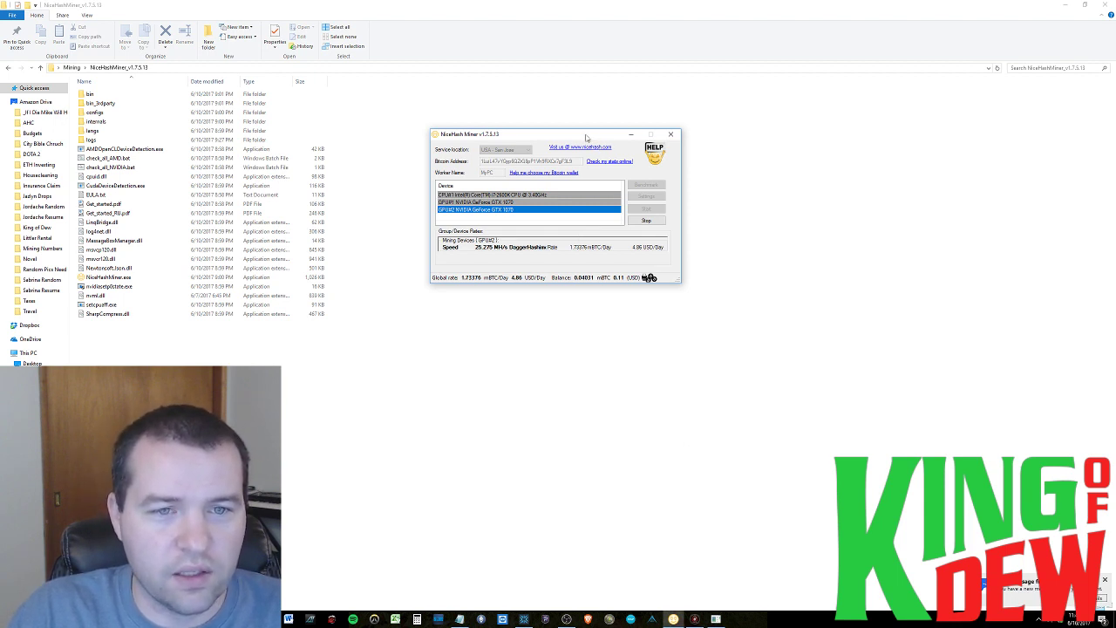
Stop mining and keep USA - San Jose as the service location.
drag(587, 137, 614, 145)
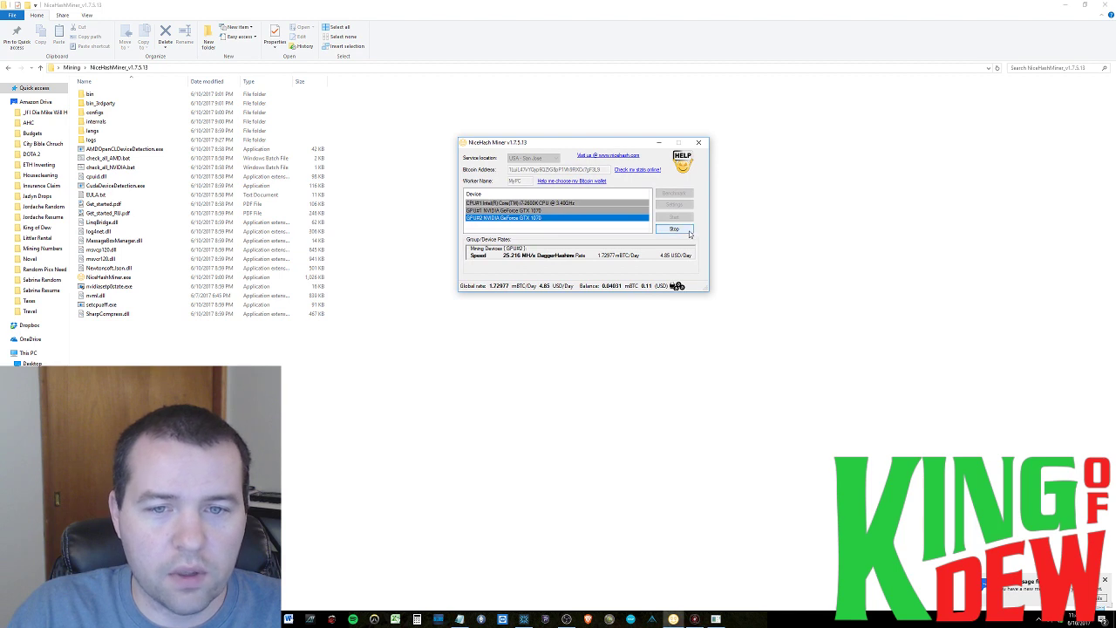
click(688, 231)
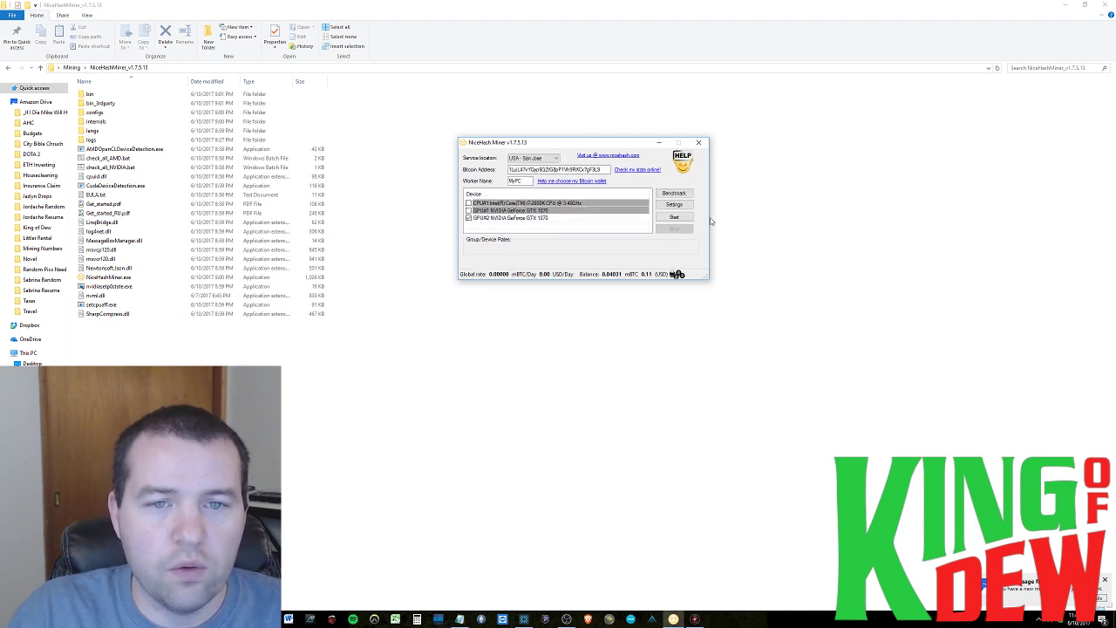
click(526, 158)
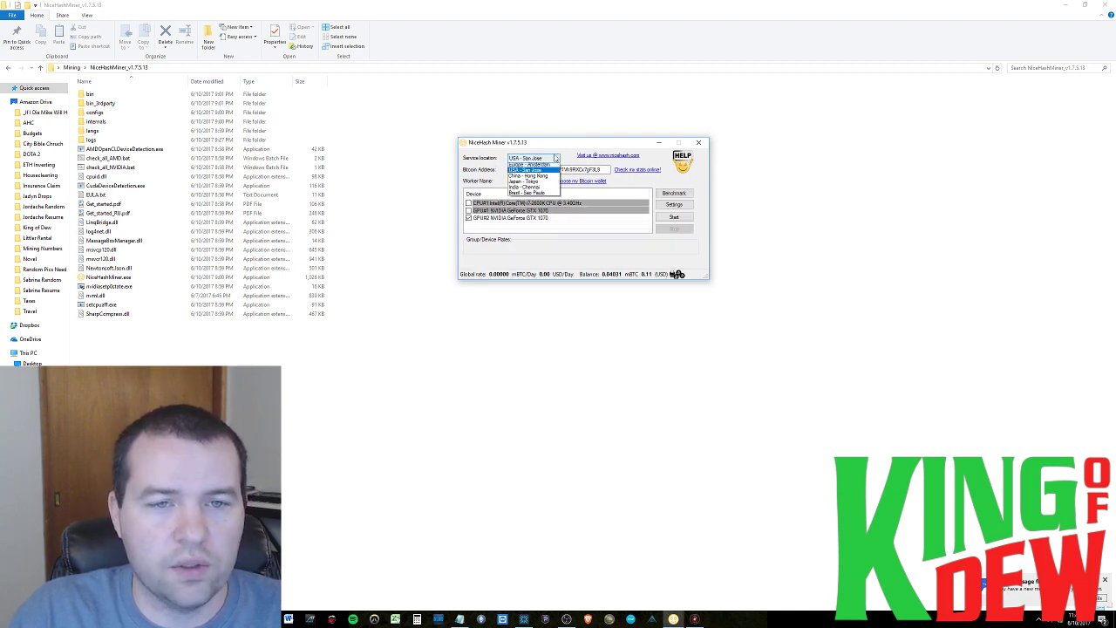
click(500, 168)
Select and deselect the text in the Bitcoin Address field to inspect it.
key(Tab)
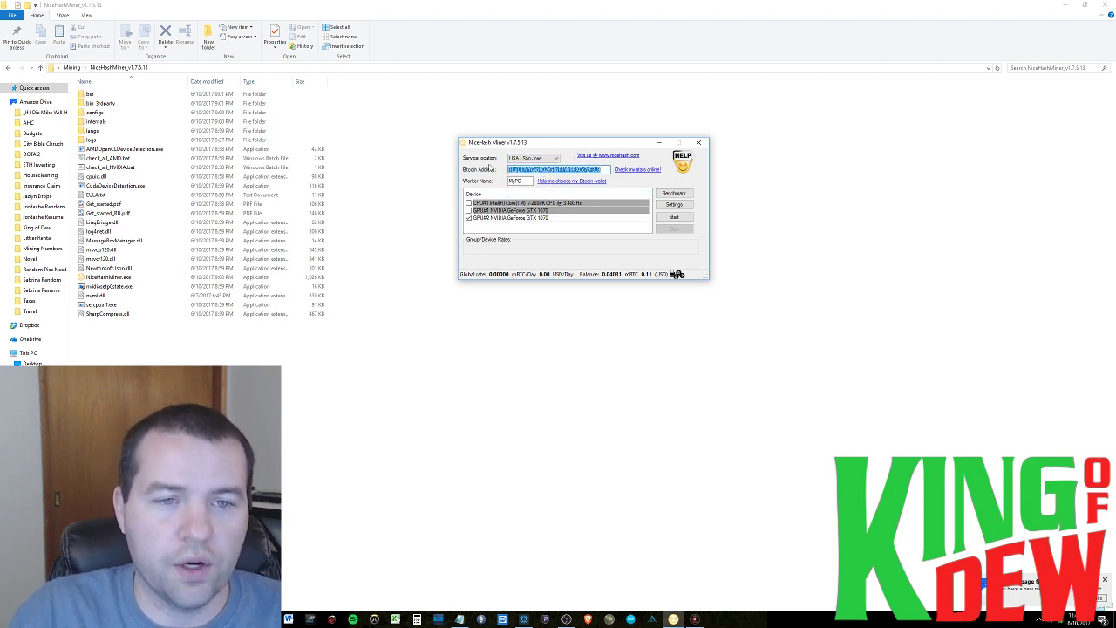
click(568, 172)
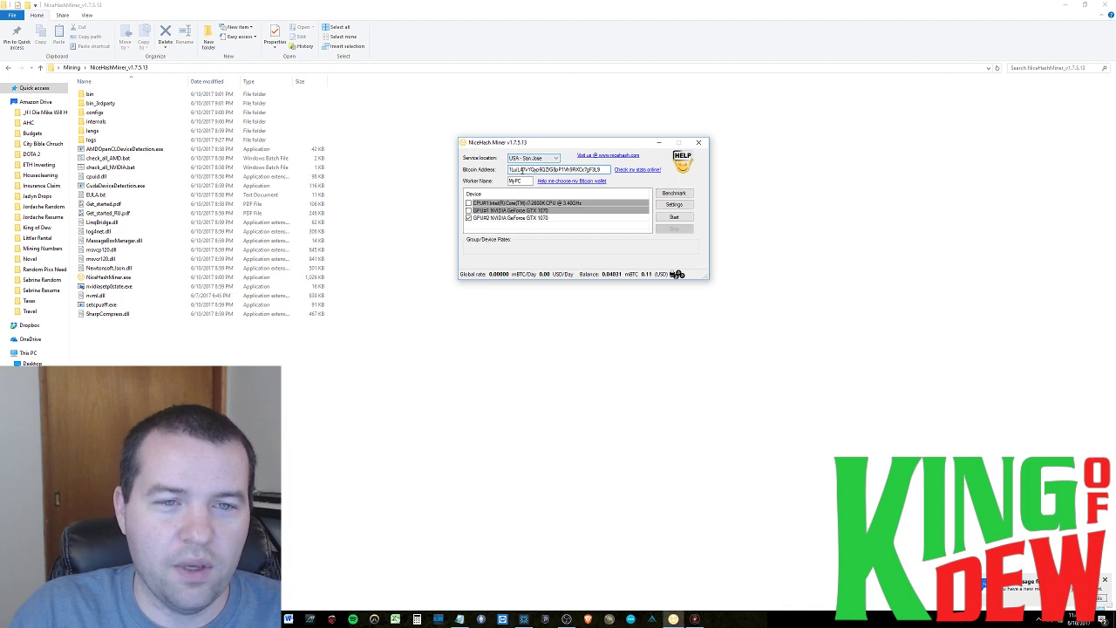
double_click(521, 170)
click(534, 170)
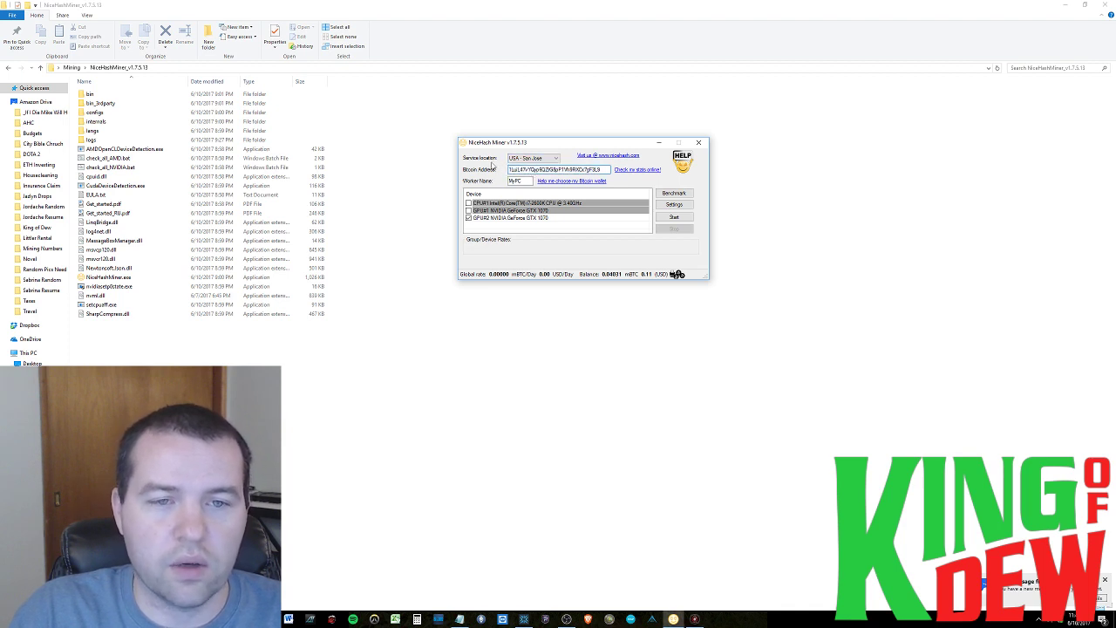
double_click(548, 170)
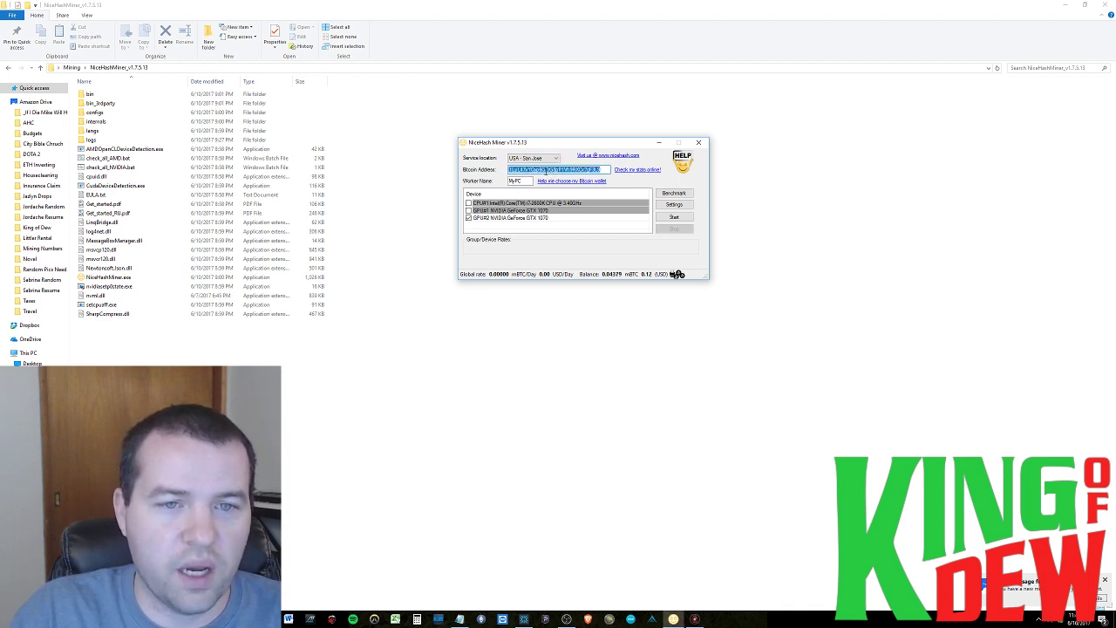
click(531, 170)
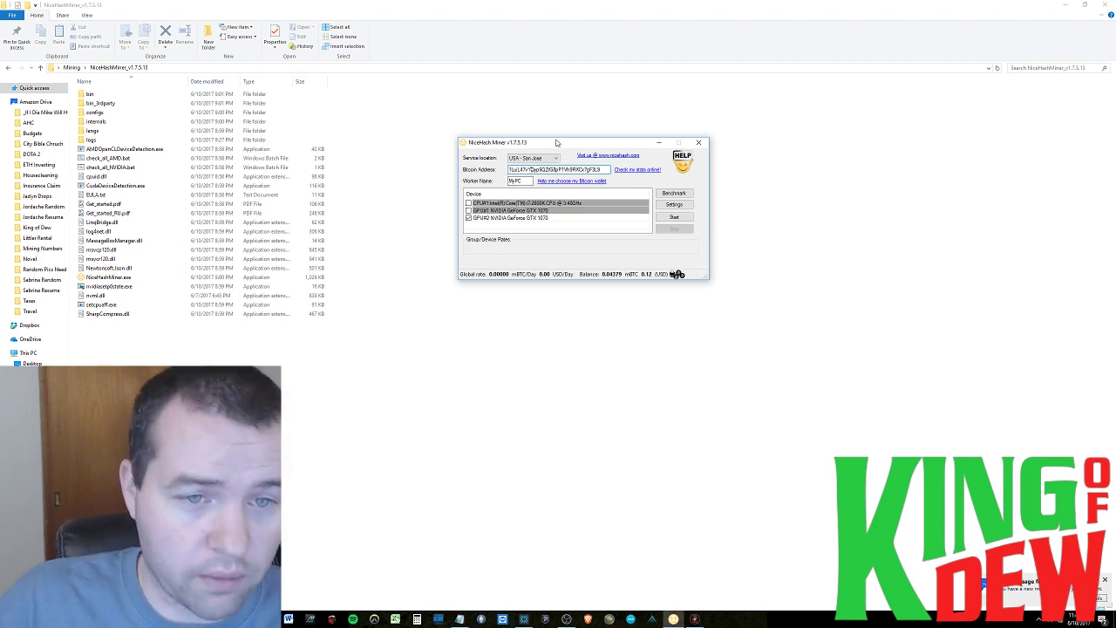
double_click(562, 171)
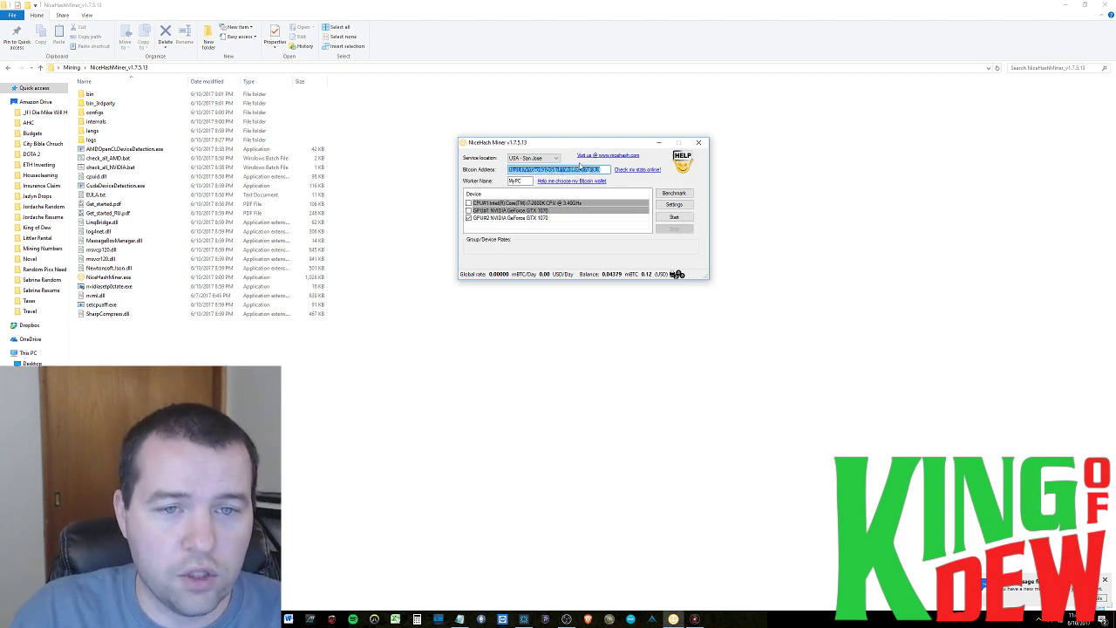
click(564, 170)
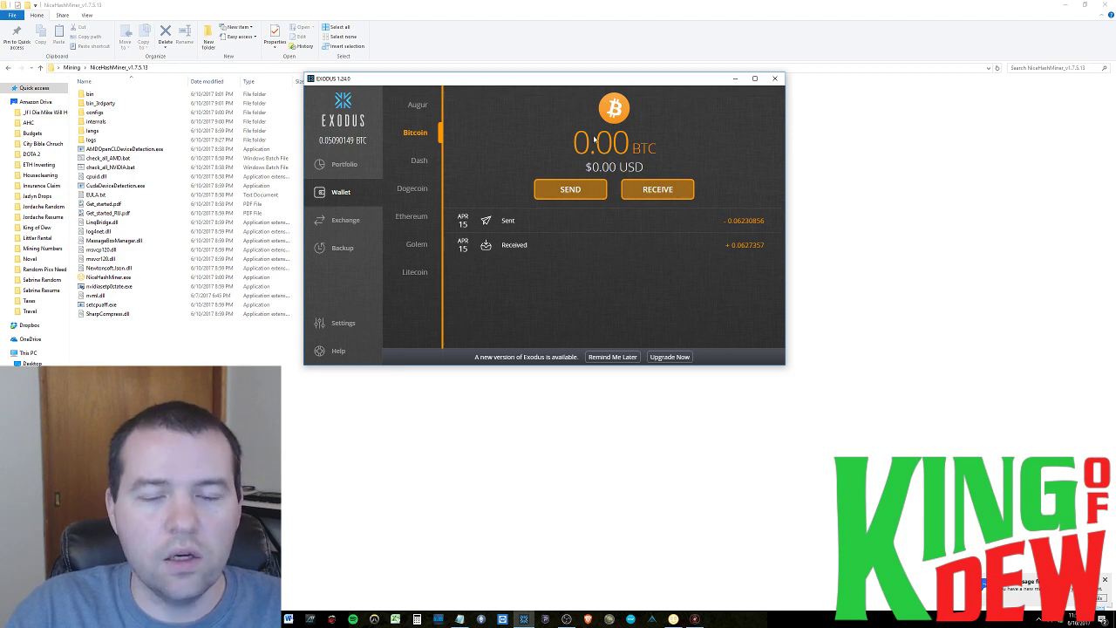
Copy the Exodus wallet's Bitcoin receiving address and close the receive panel.
click(662, 189)
double_click(602, 269)
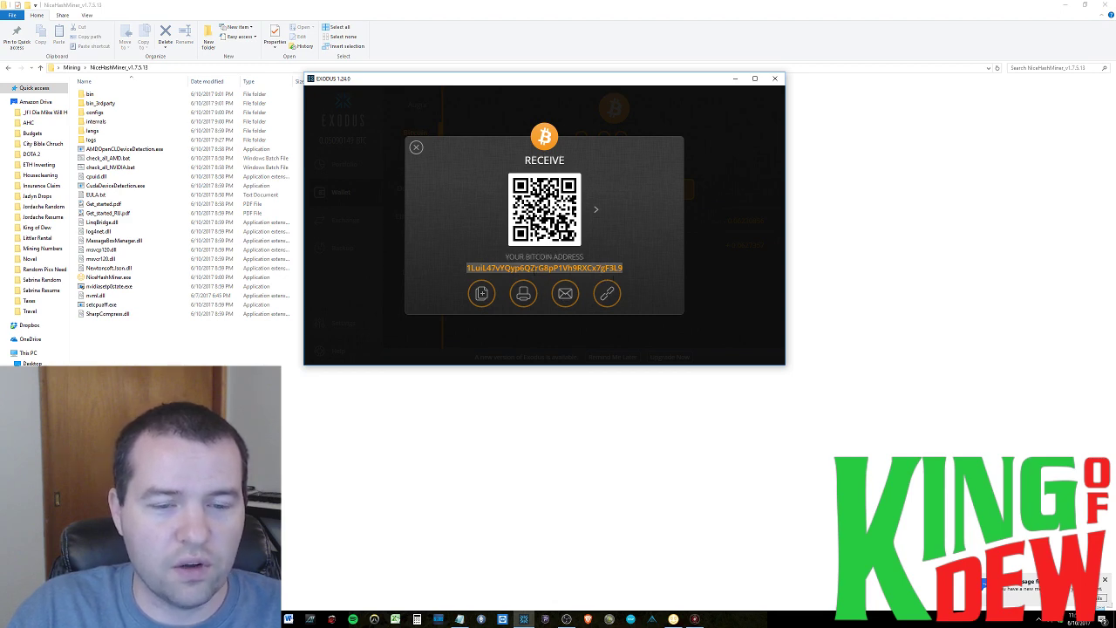
click(481, 293)
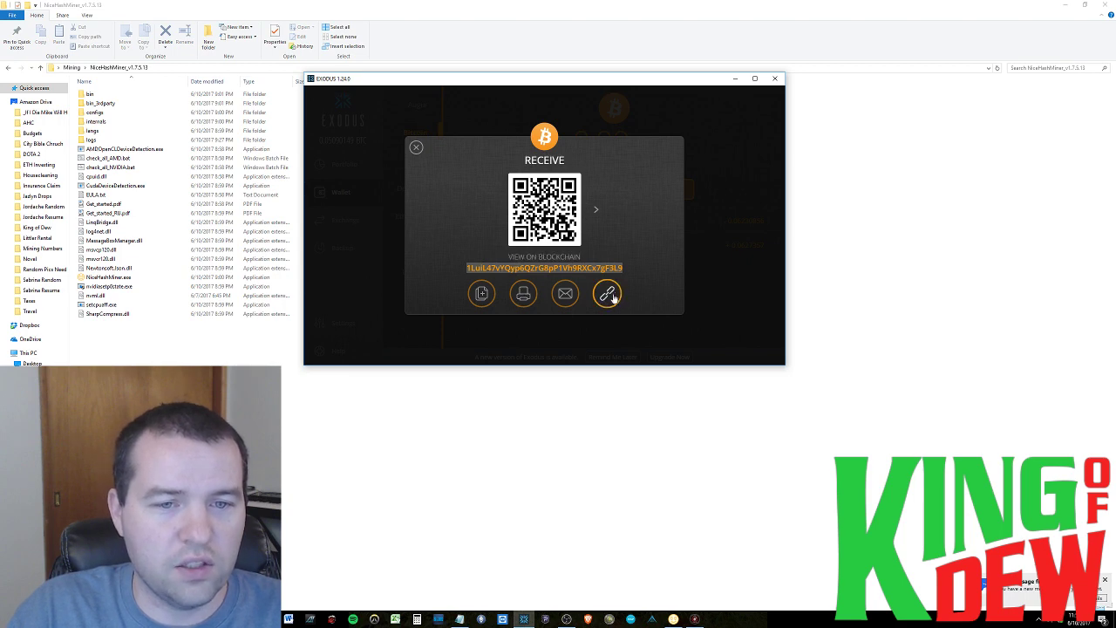
click(416, 148)
Check the address against the miner's Bitcoin address field, then minimize the Exodus wallet.
drag(442, 81, 593, 307)
double_click(581, 169)
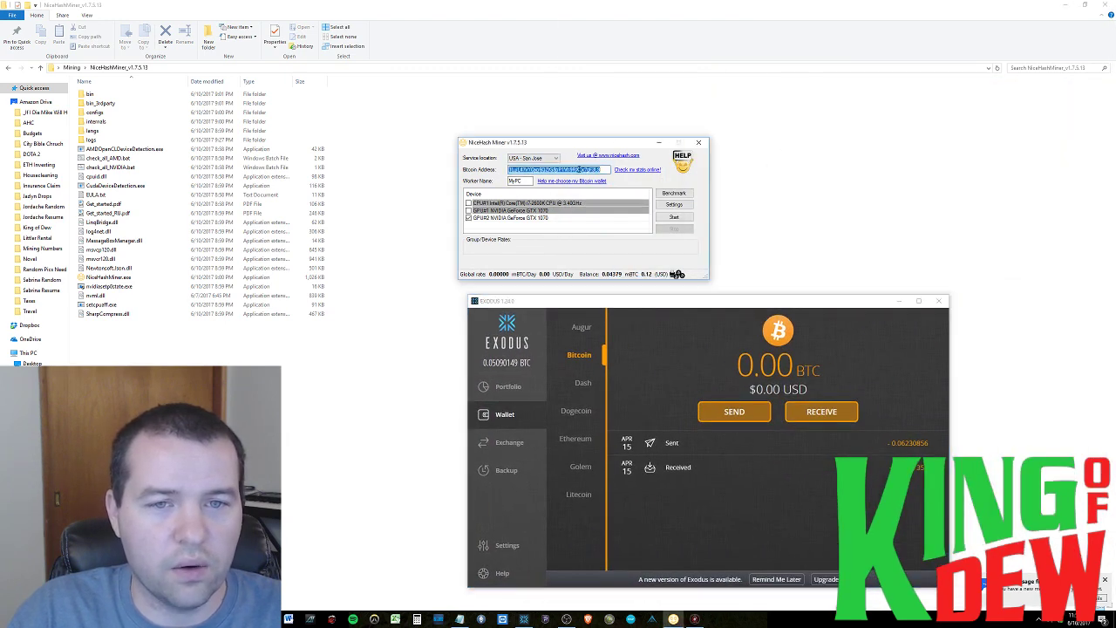
click(679, 303)
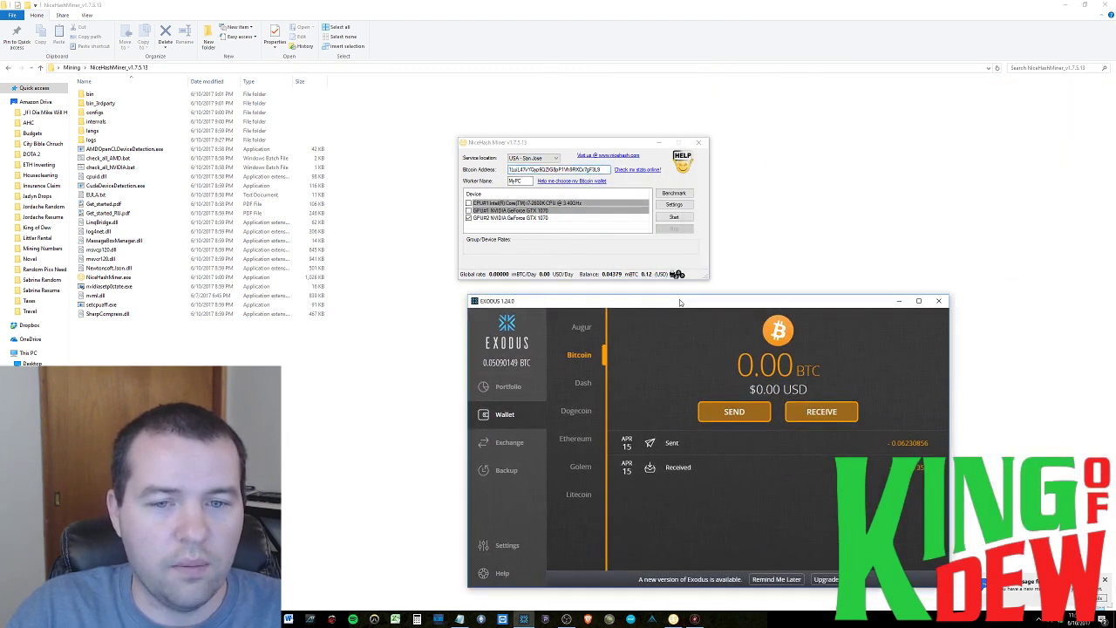
drag(667, 307, 884, 120)
key(super+Down)
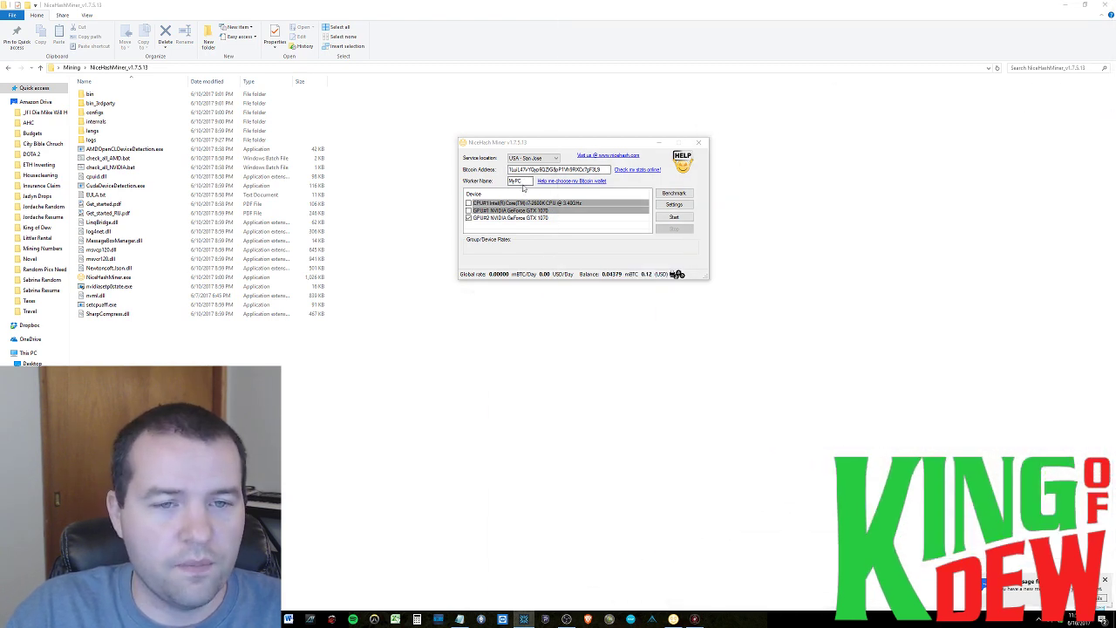
click(523, 181)
double_click(518, 179)
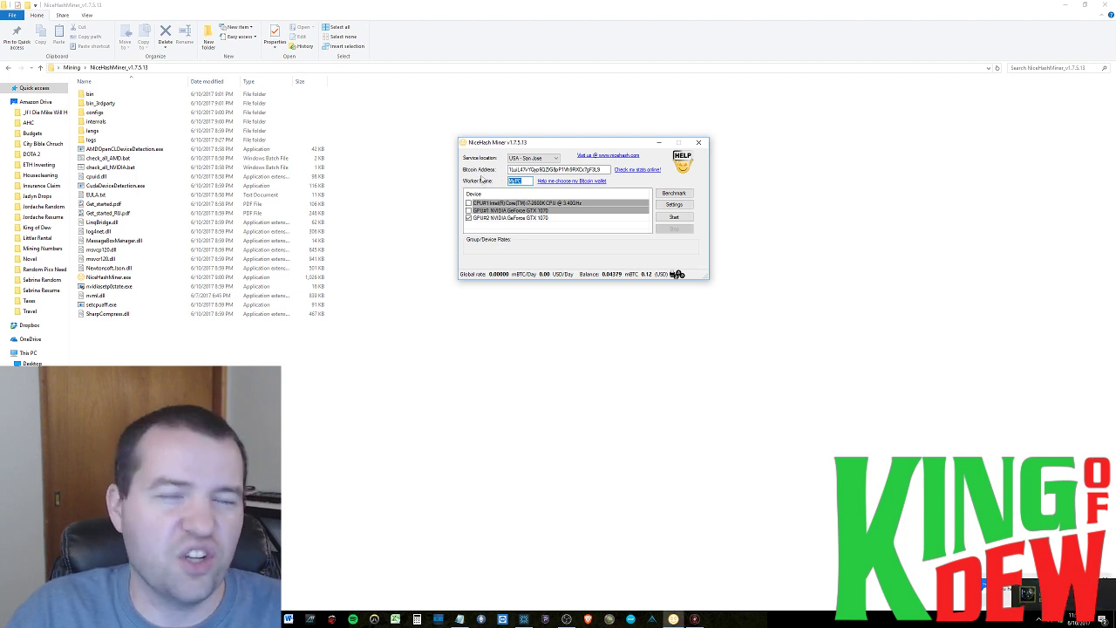
click(515, 181)
double_click(515, 180)
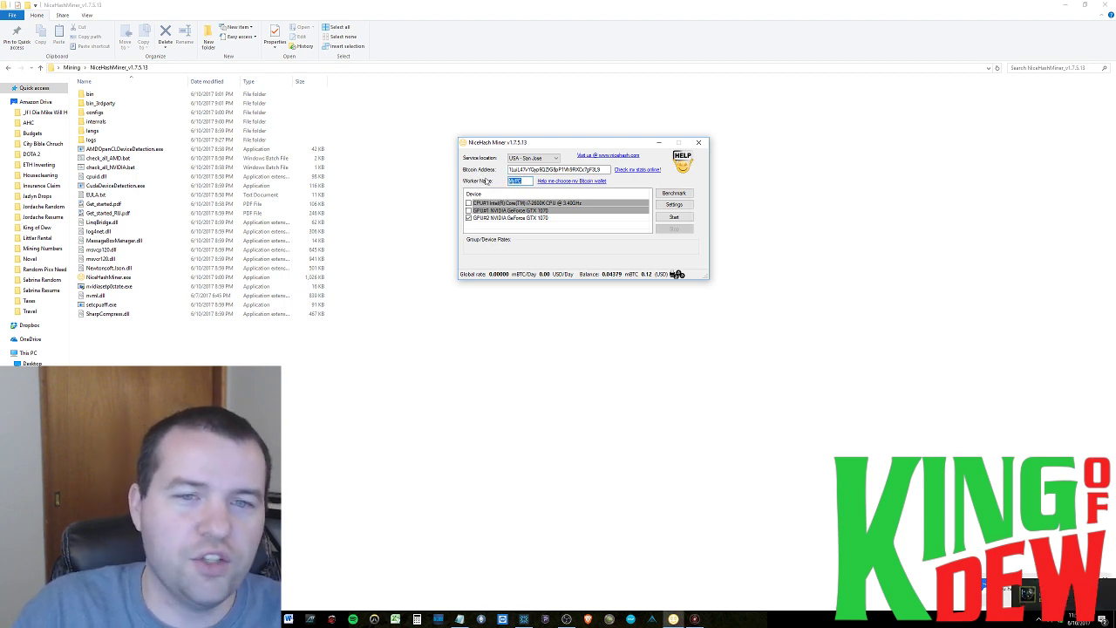
click(516, 181)
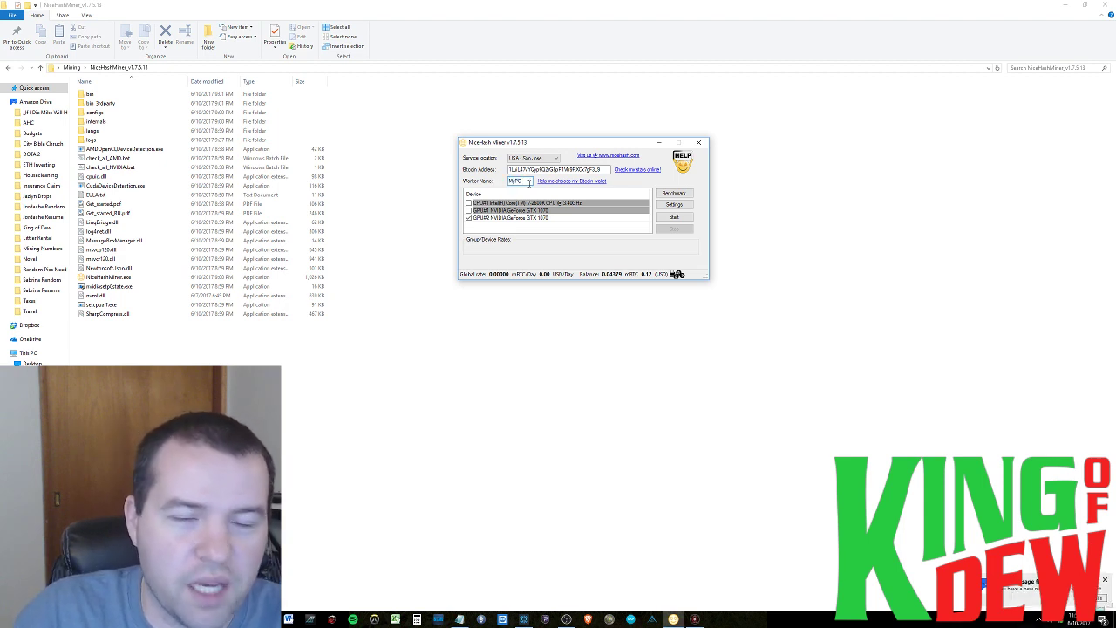
double_click(526, 181)
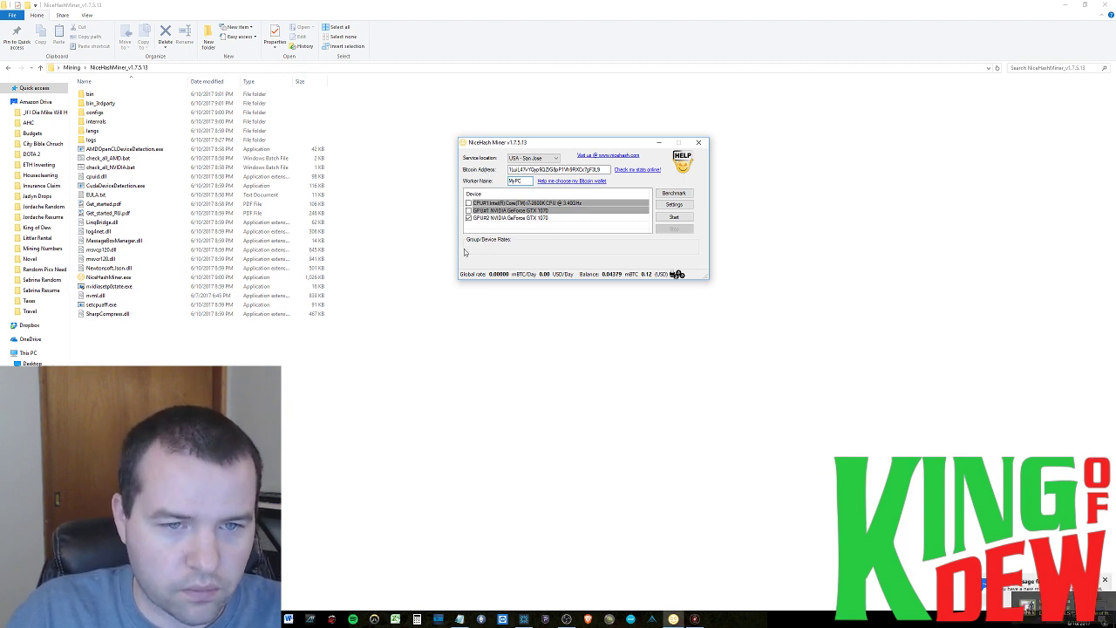
Open the Benchmark window with GPU#1 ticked and the Standard benchmark type kept.
click(679, 195)
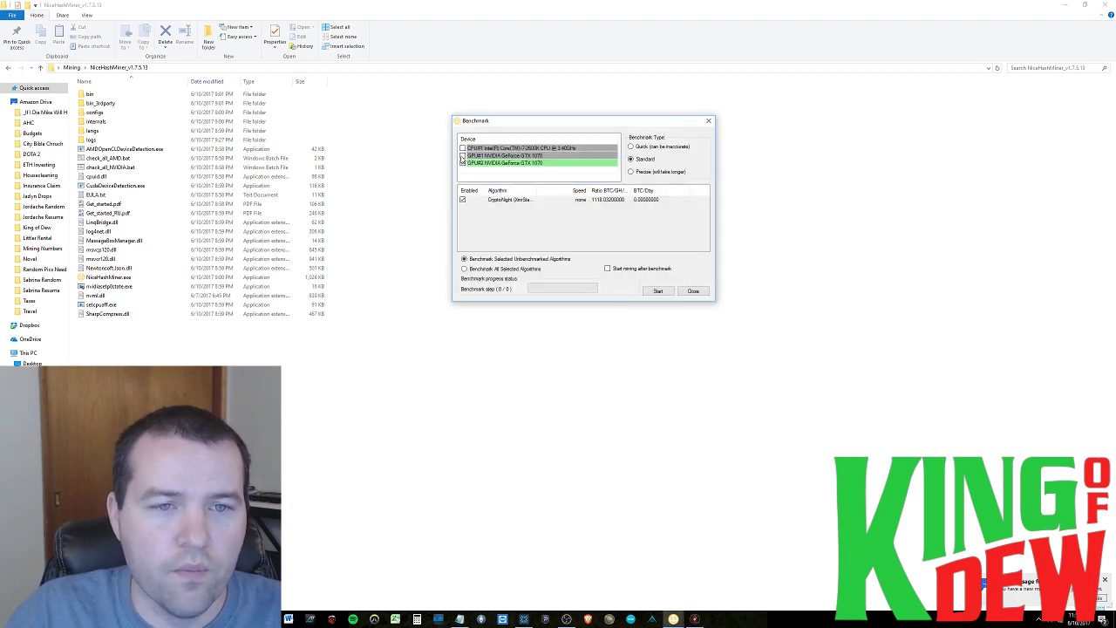
click(462, 156)
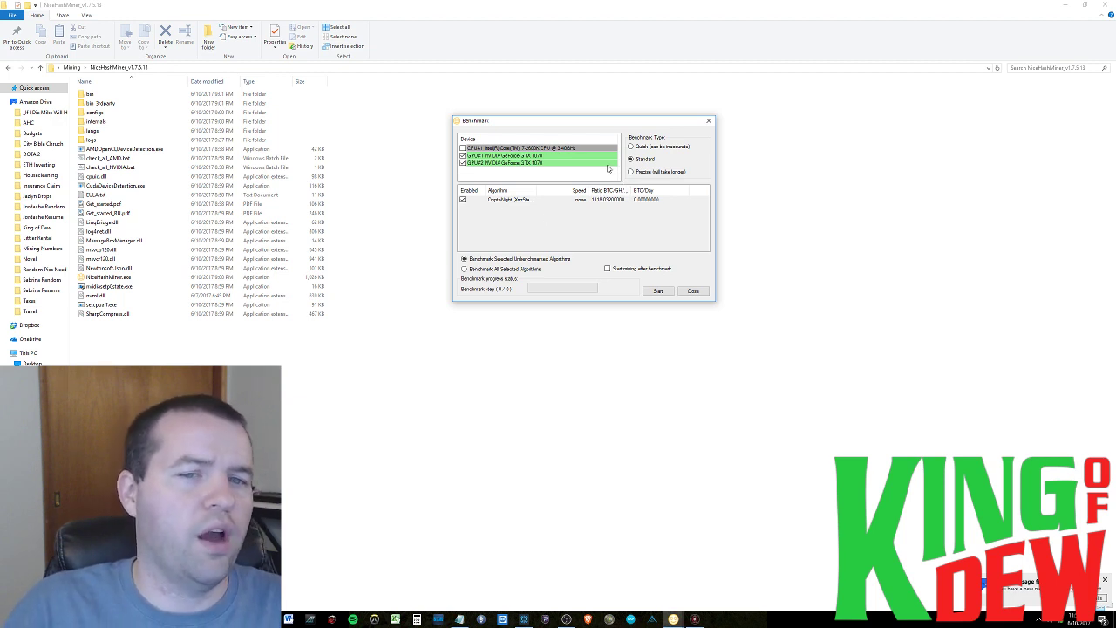
click(641, 162)
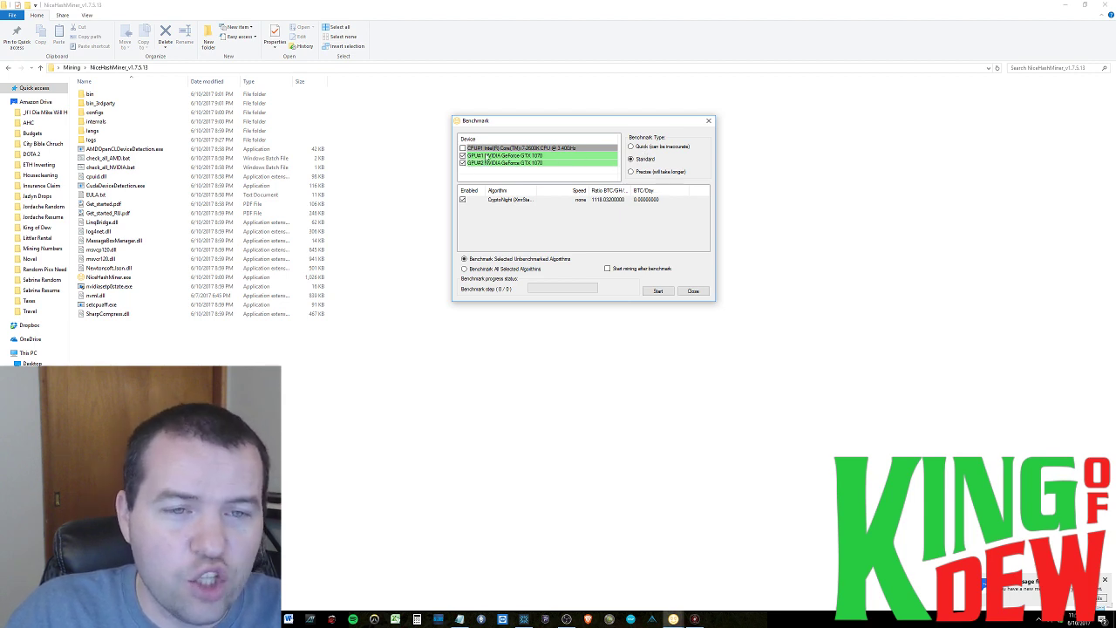
Scroll through GPU#1's benchmarked algorithm speeds and BTC/Day figures.
click(533, 157)
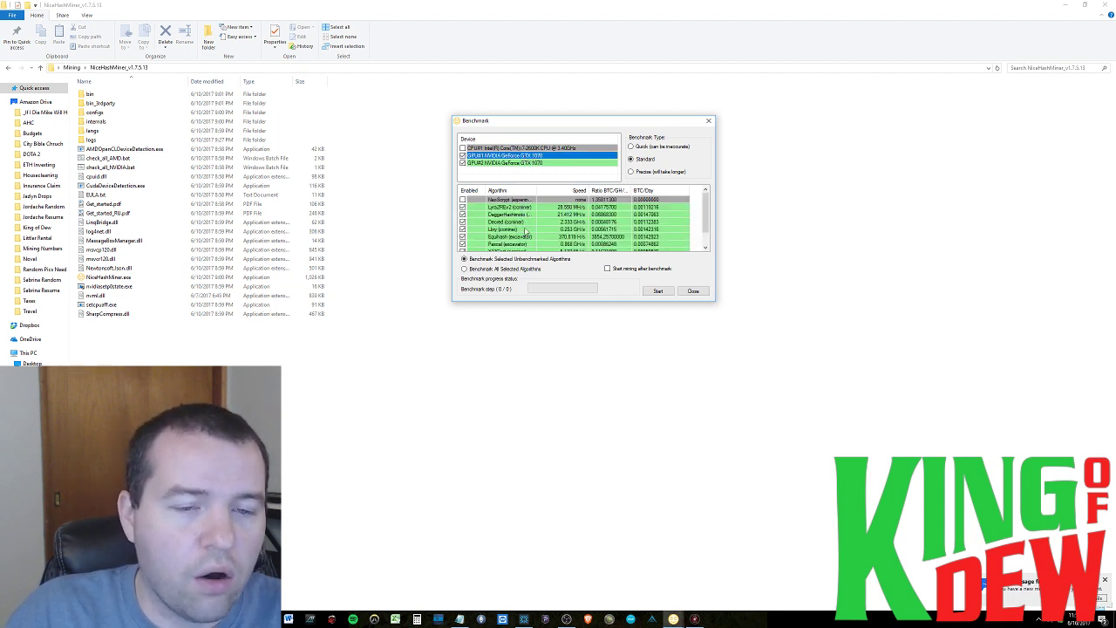
mouse_move(706, 218)
mouse_down()
mouse_move(703, 244)
mouse_move(707, 216)
mouse_up()
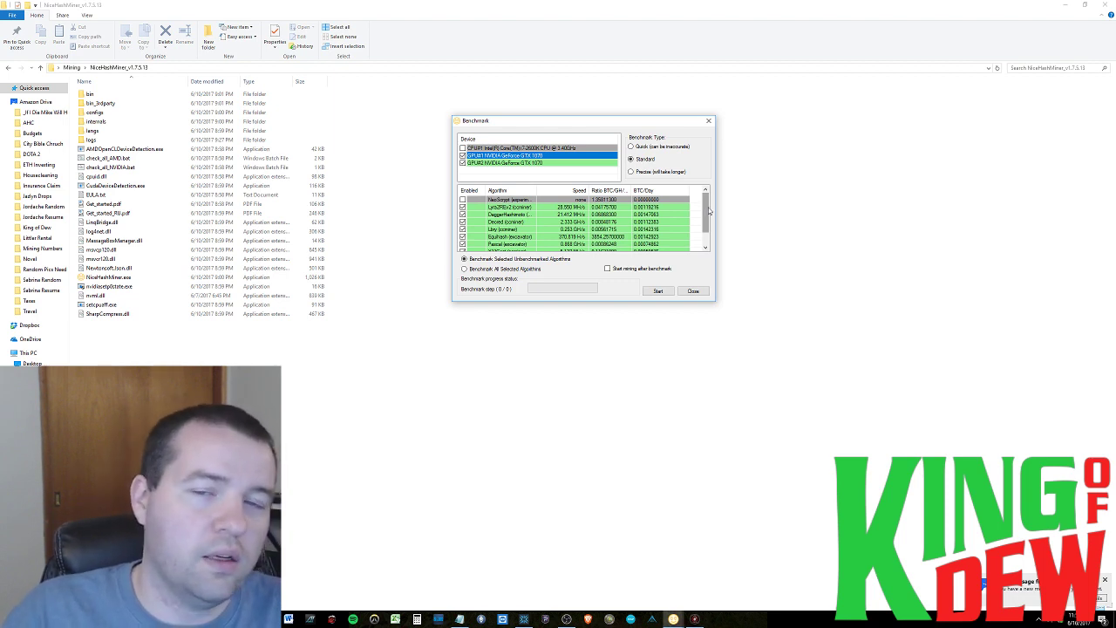
mouse_move(709, 211)
mouse_down()
mouse_move(706, 231)
mouse_move(706, 204)
mouse_up()
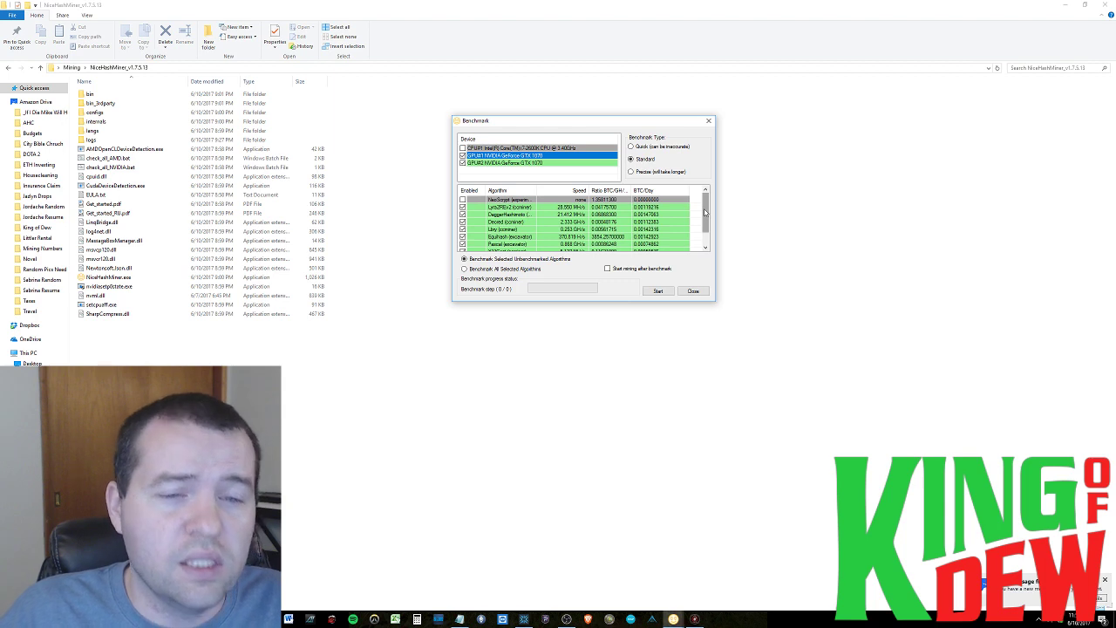
drag(706, 212, 705, 227)
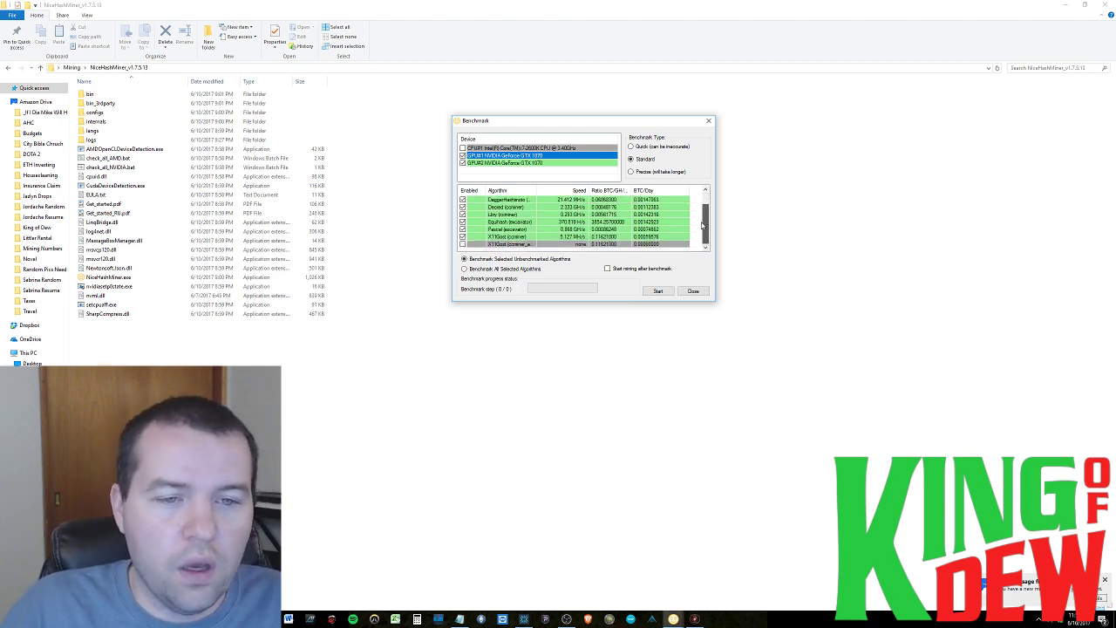
Compare GPU#2's benchmark results against GPU#1's, e.g. Lyra2REv2 28.550 MH/s, DaggerHashimoto 21.412 MH/s.
click(500, 163)
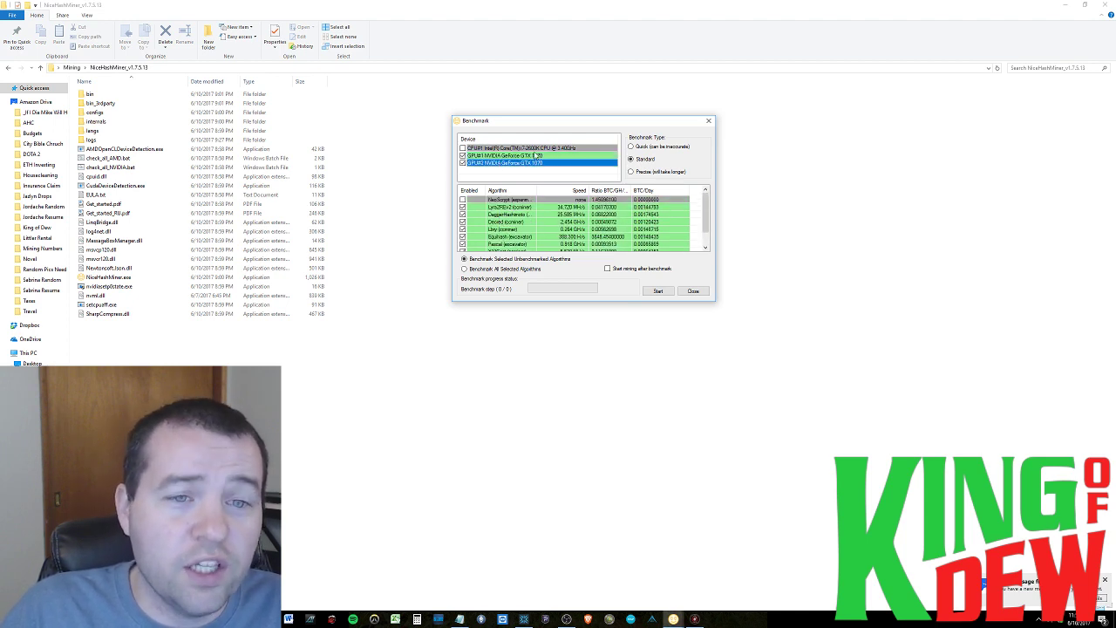
click(530, 156)
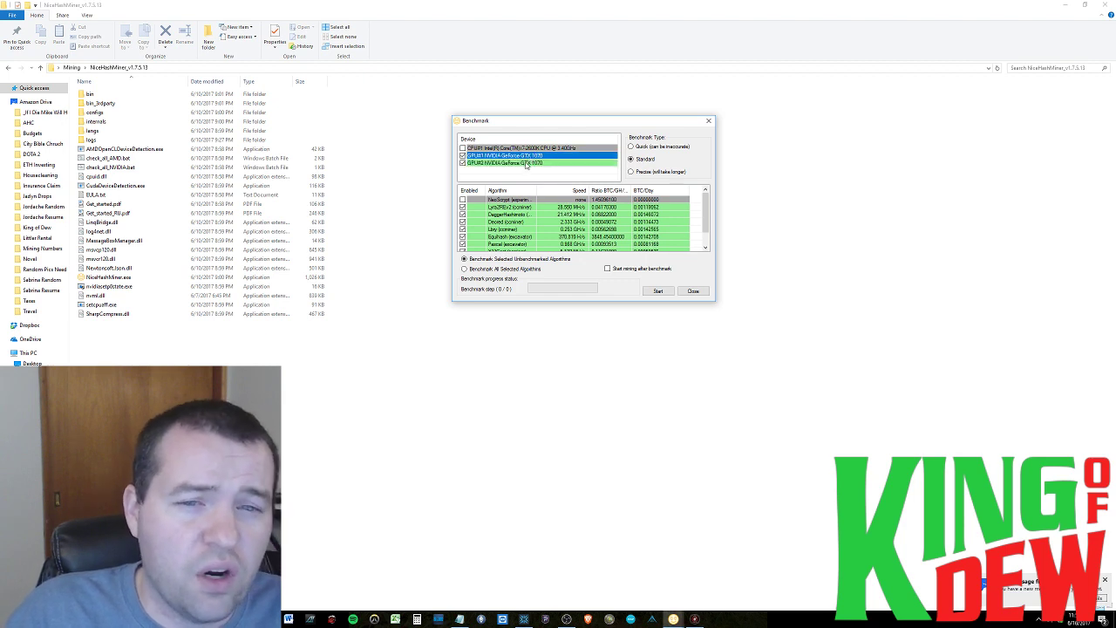
click(525, 164)
click(544, 156)
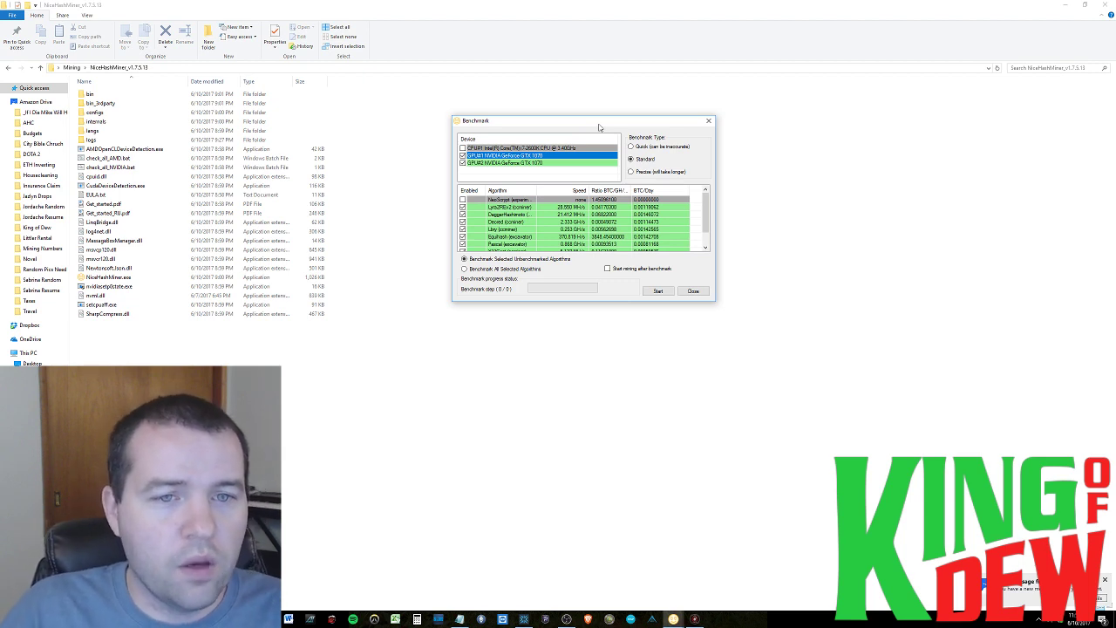
drag(610, 122, 597, 125)
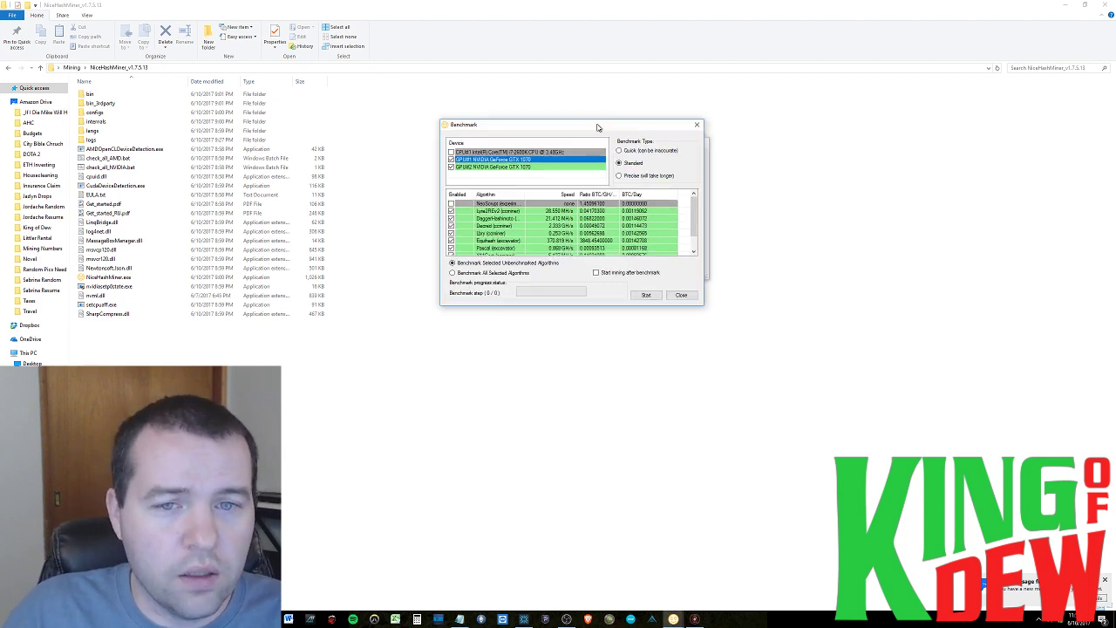
Close the benchmark results and look over the General and Advanced settings tabs.
click(686, 294)
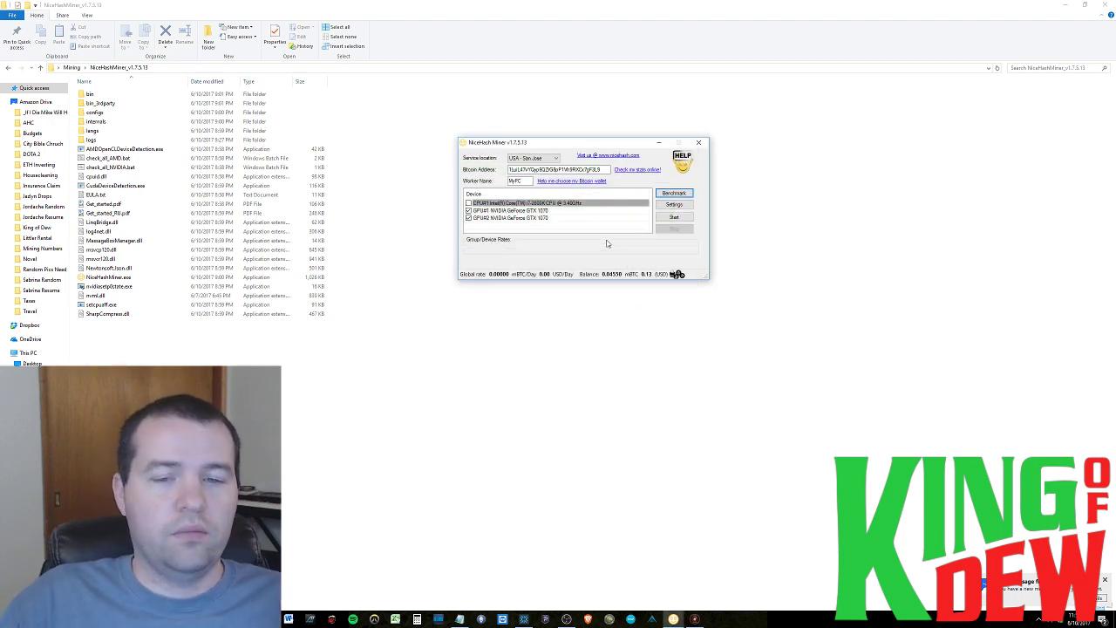
click(674, 204)
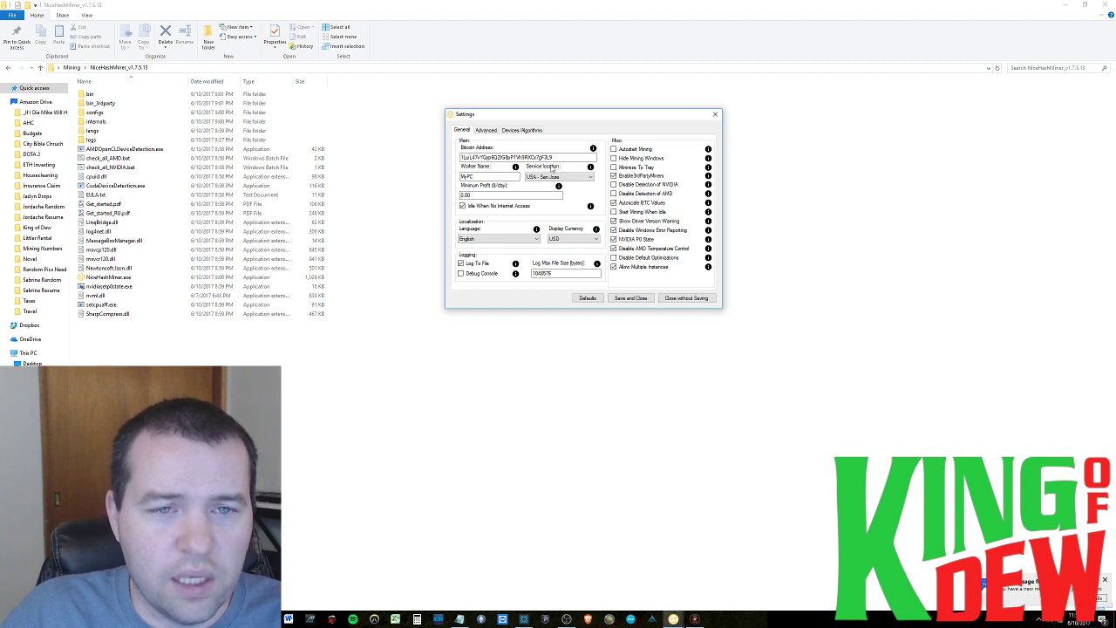
click(486, 130)
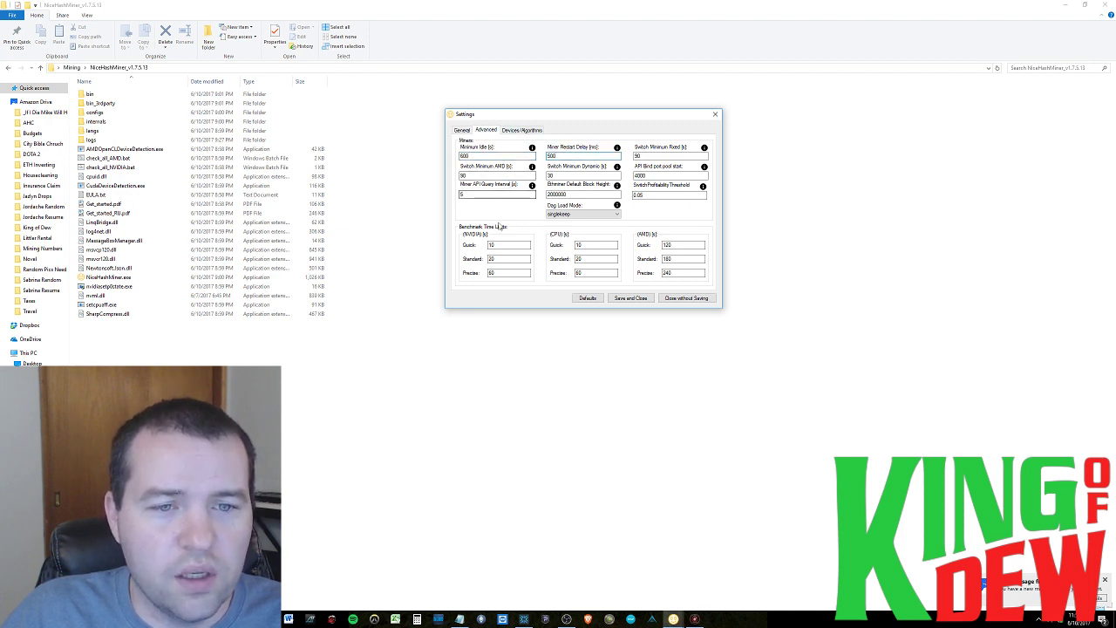
click(462, 130)
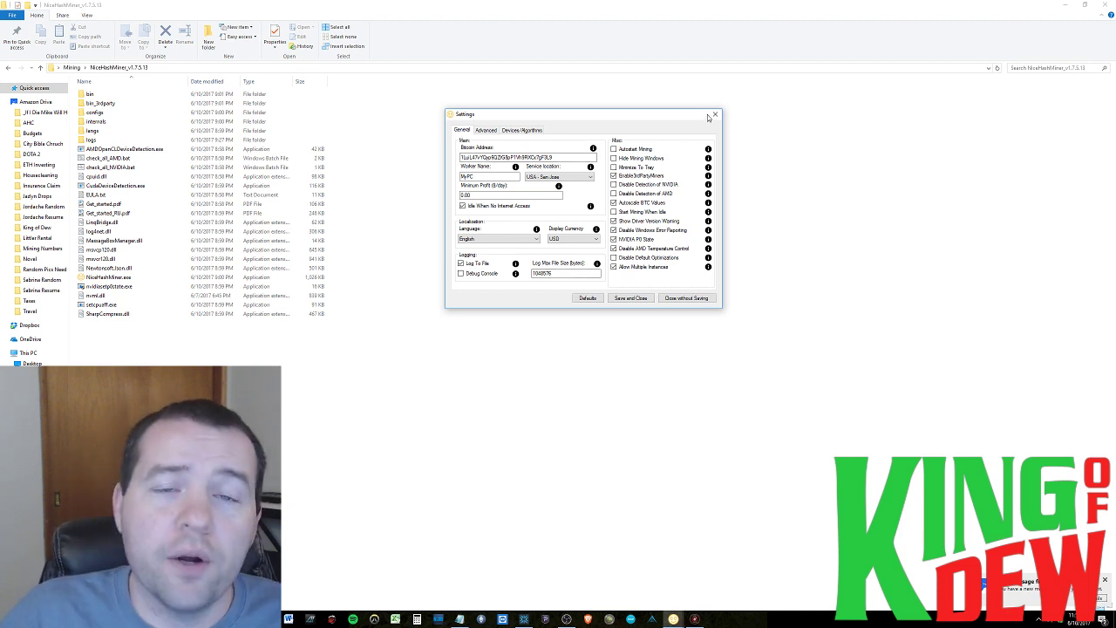
drag(644, 117, 641, 126)
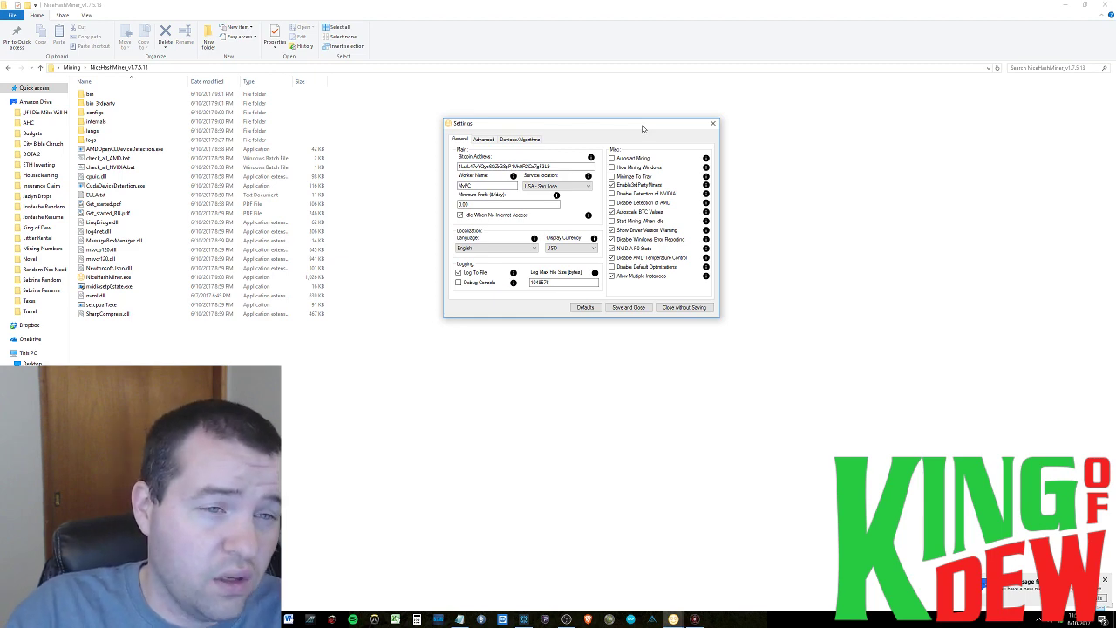
drag(675, 128, 679, 116)
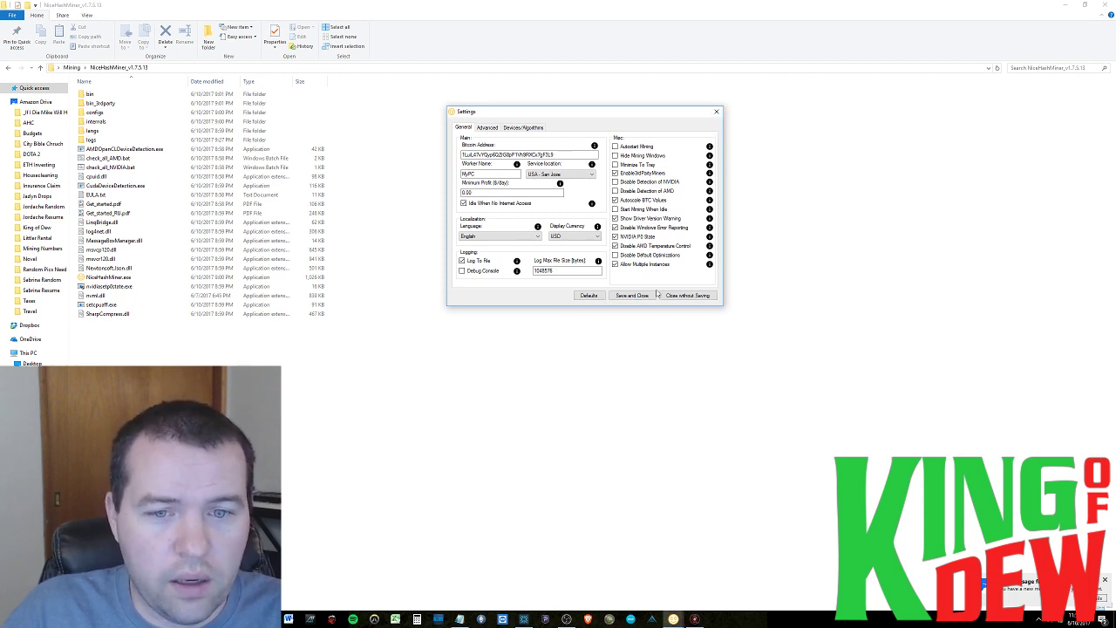
Close the settings without saving and confirm discarding the changes.
click(716, 112)
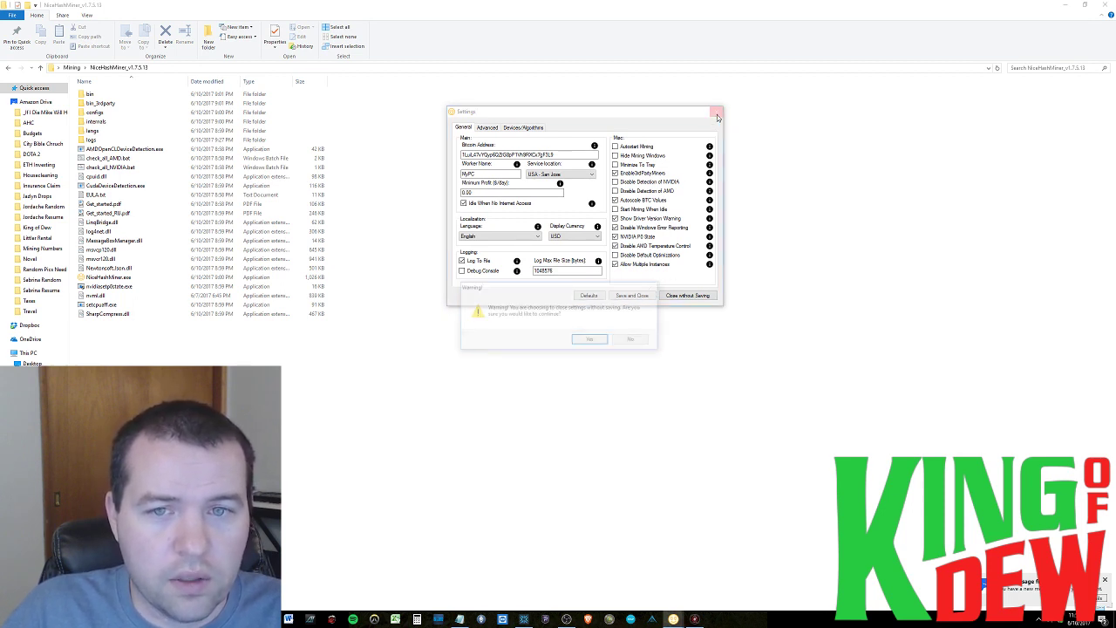
click(634, 338)
click(688, 295)
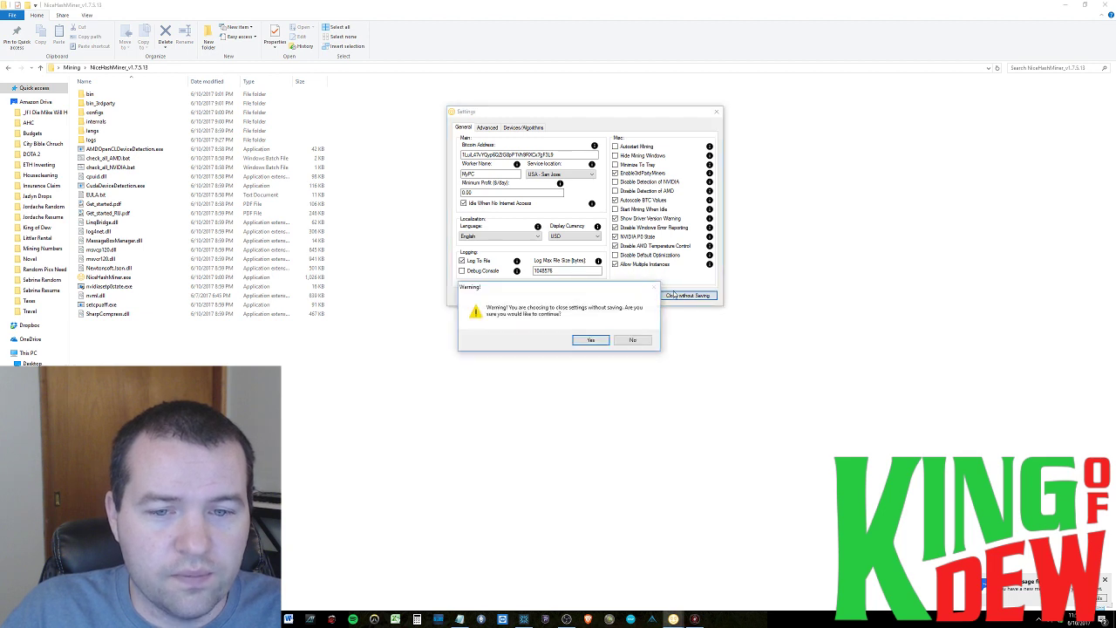
click(591, 339)
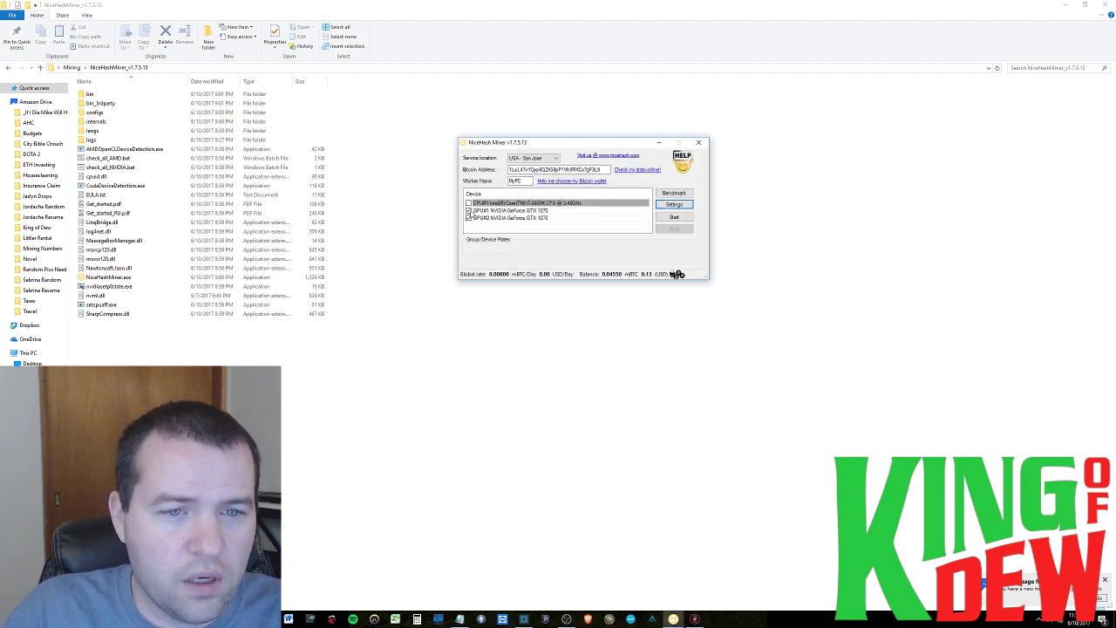
Untick GPU#1 and start mining DaggerHashimoto with ethminer on GPU#2 only.
click(470, 210)
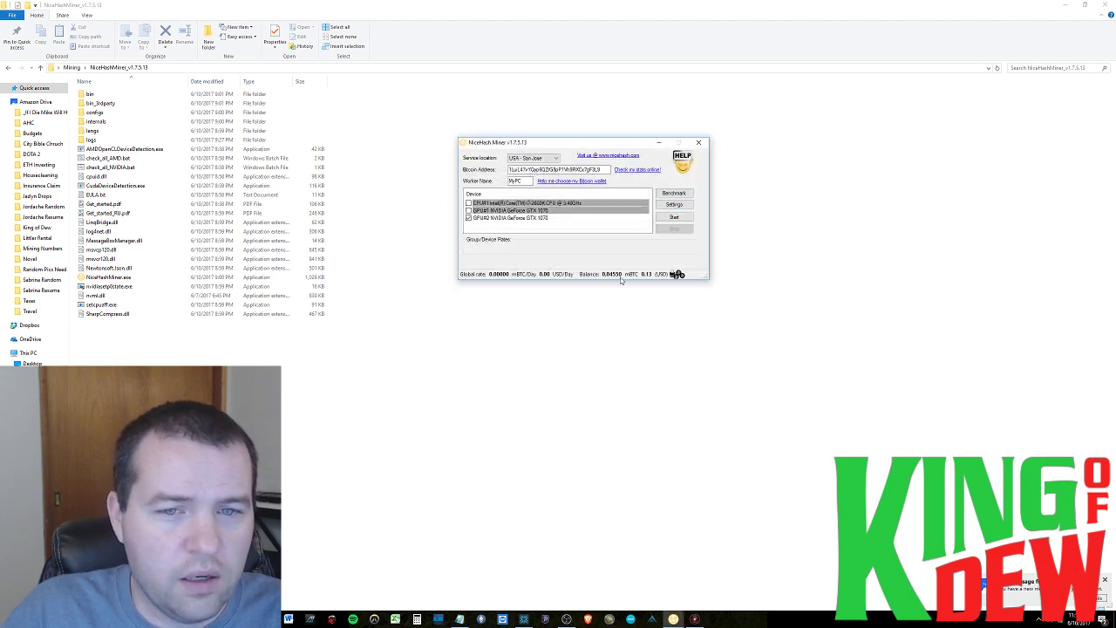
click(688, 218)
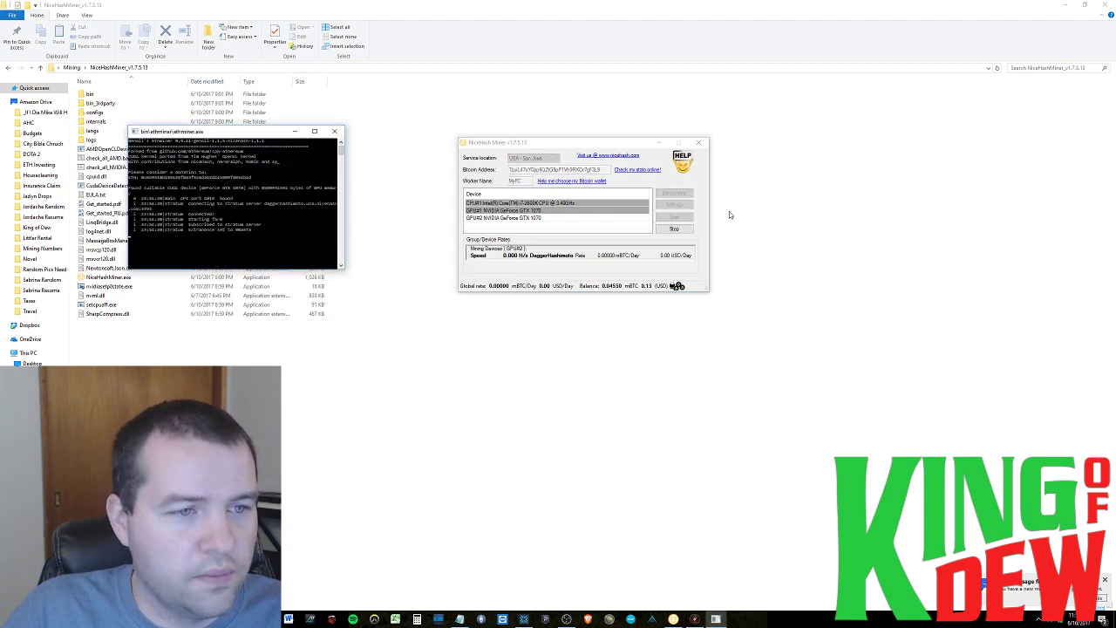